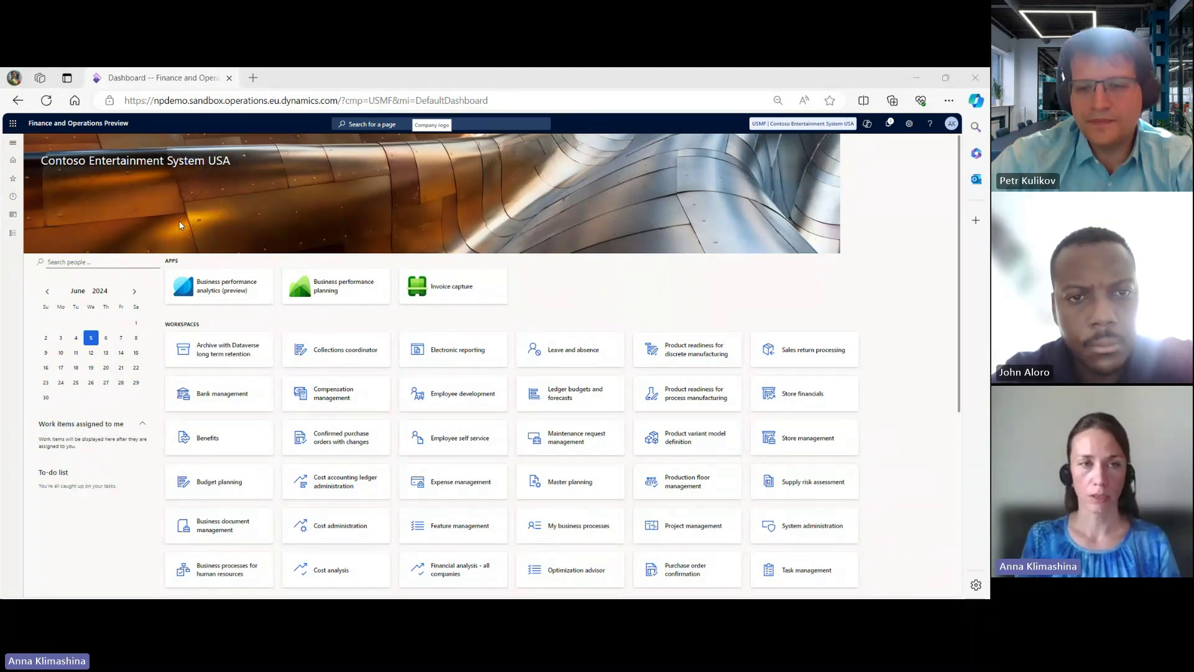
- View the Basic netting agreement in Cash and bank management, and open the Customer and vendor balance netting page
click(13, 145)
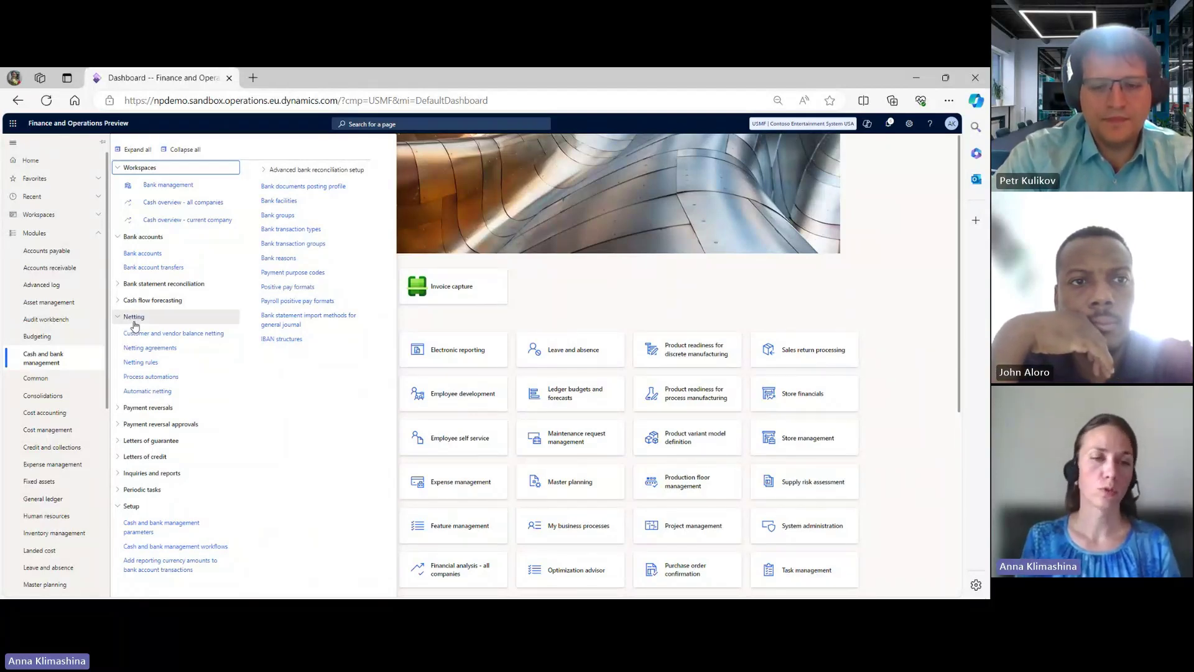
click(148, 352)
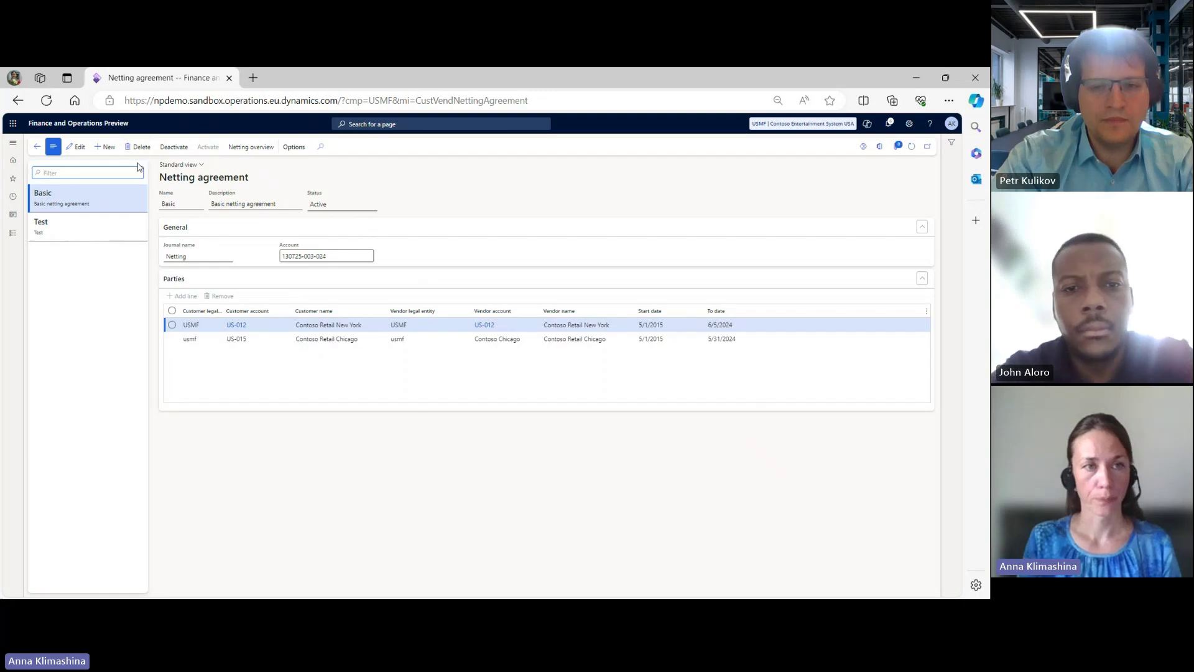
click(14, 144)
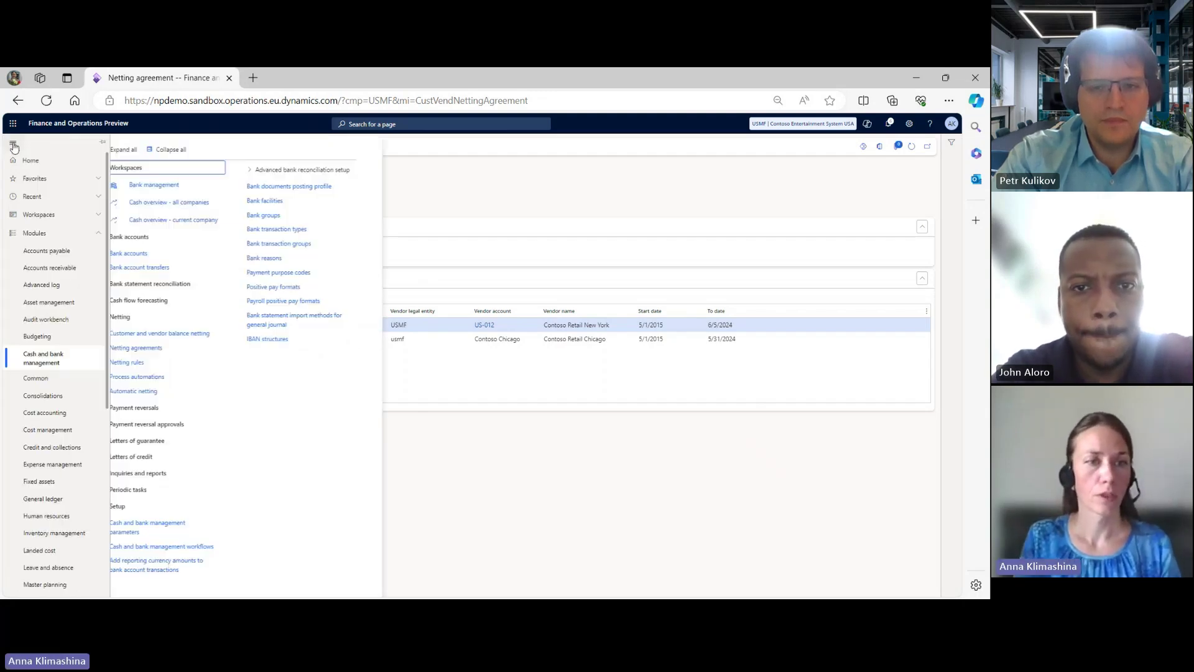
click(175, 335)
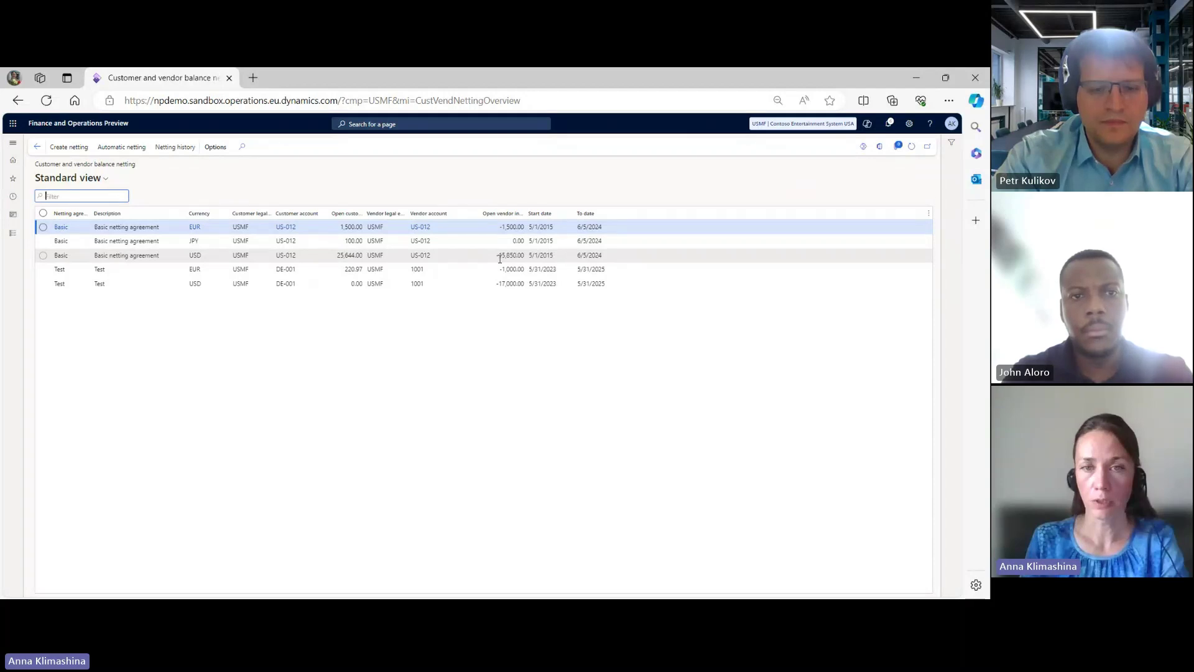
- Copy the currency code USD from the Basic agreement's USD line and duplicate the page in a second browser tab
drag(202, 253, 191, 255)
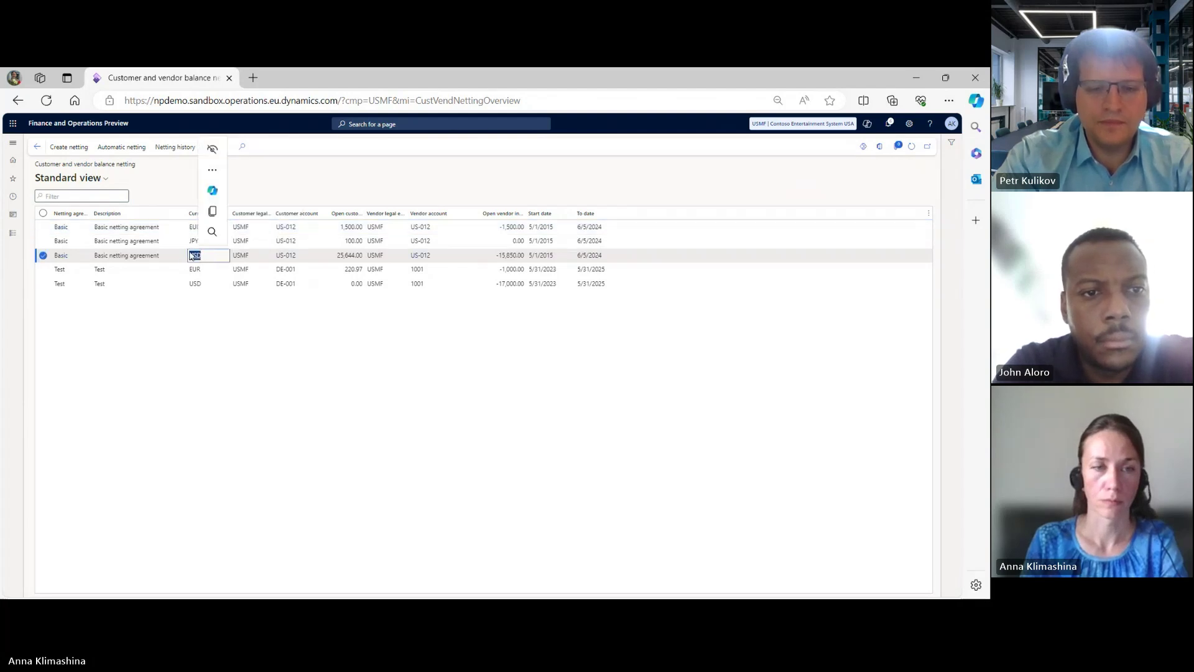
right_click(194, 255)
click(215, 267)
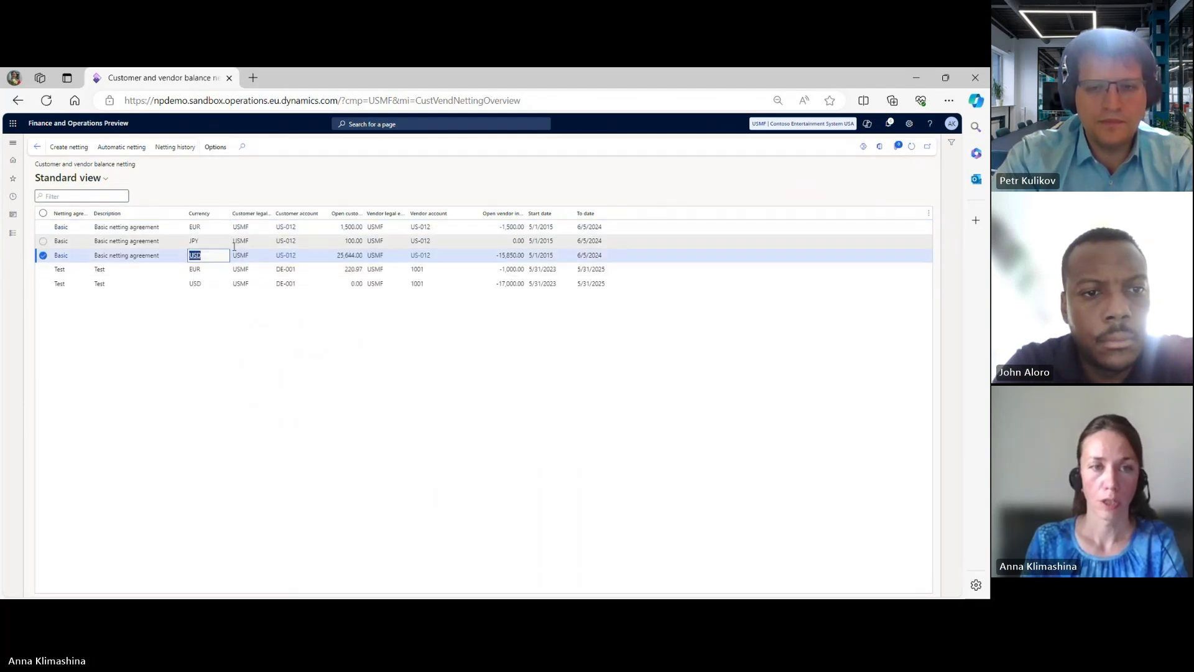
right_click(183, 77)
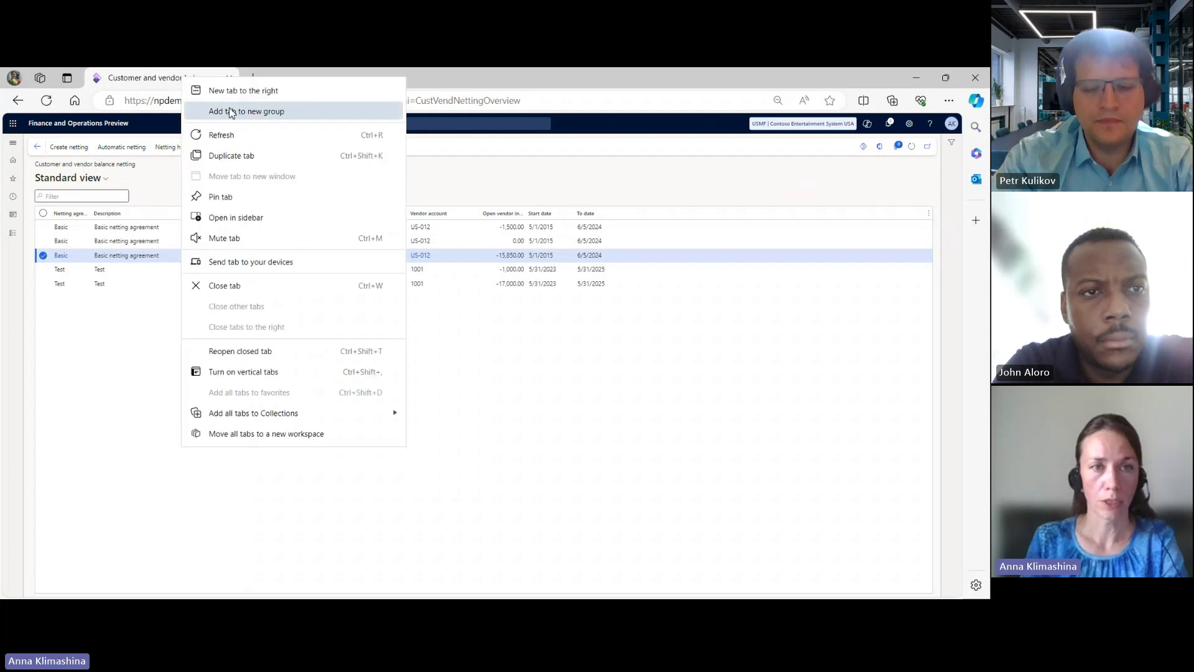
click(247, 161)
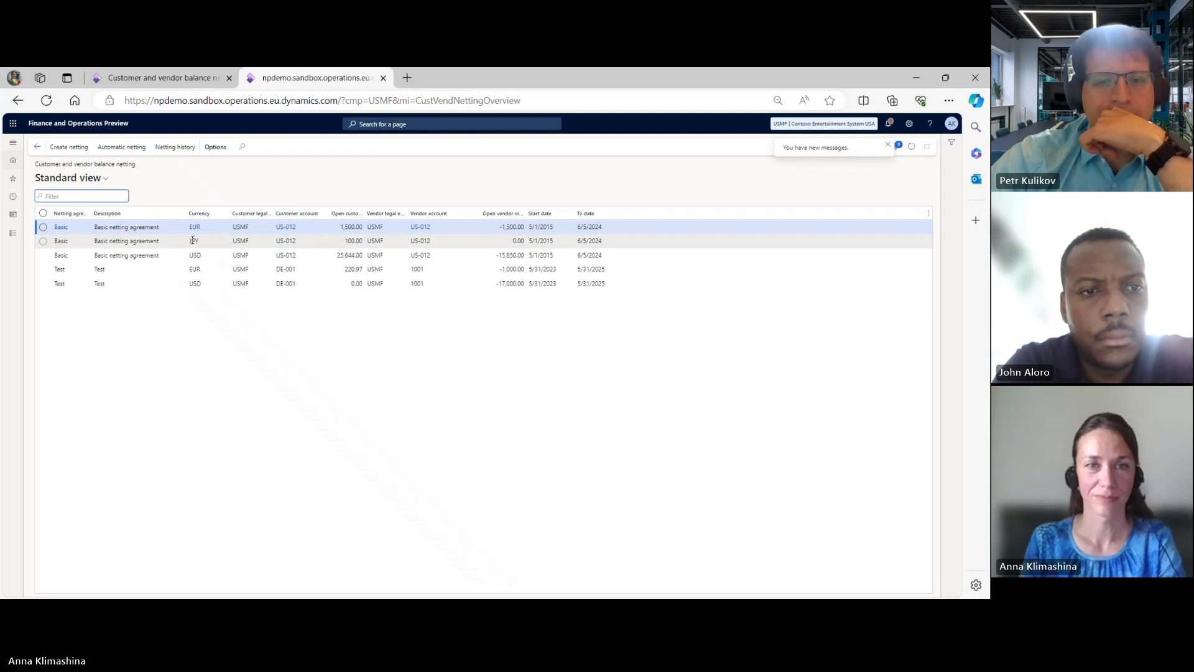
- Open the vendor transactions from the Basic agreement's USD line and filter them to currency beginning with USD
click(428, 256)
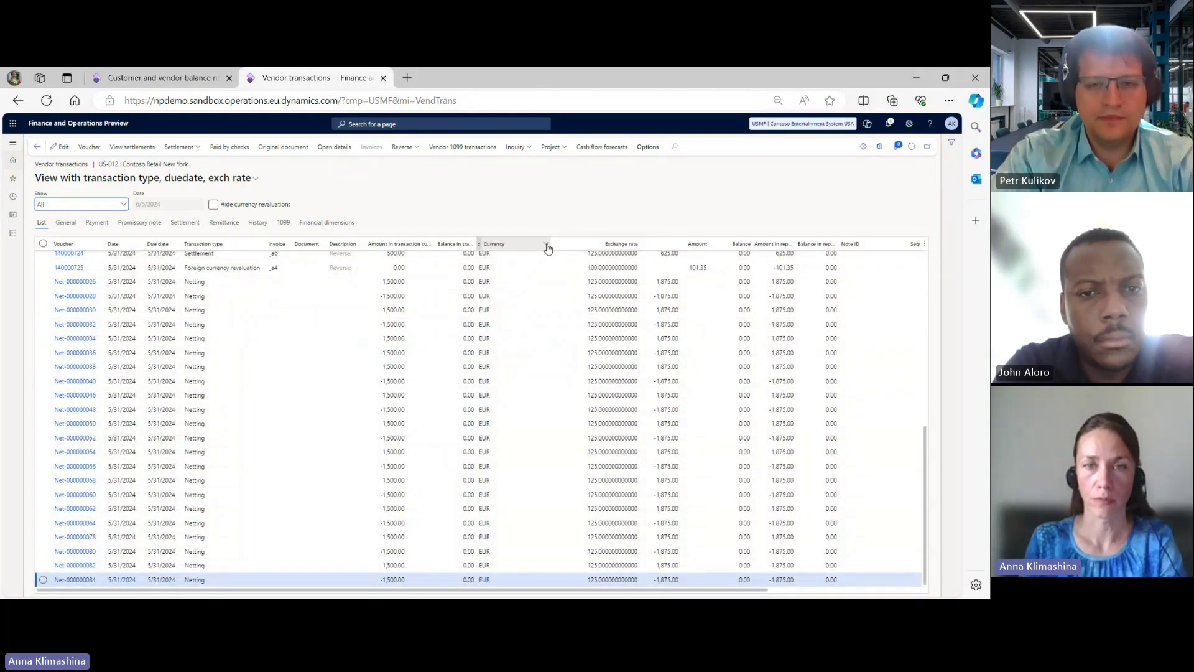
click(546, 248)
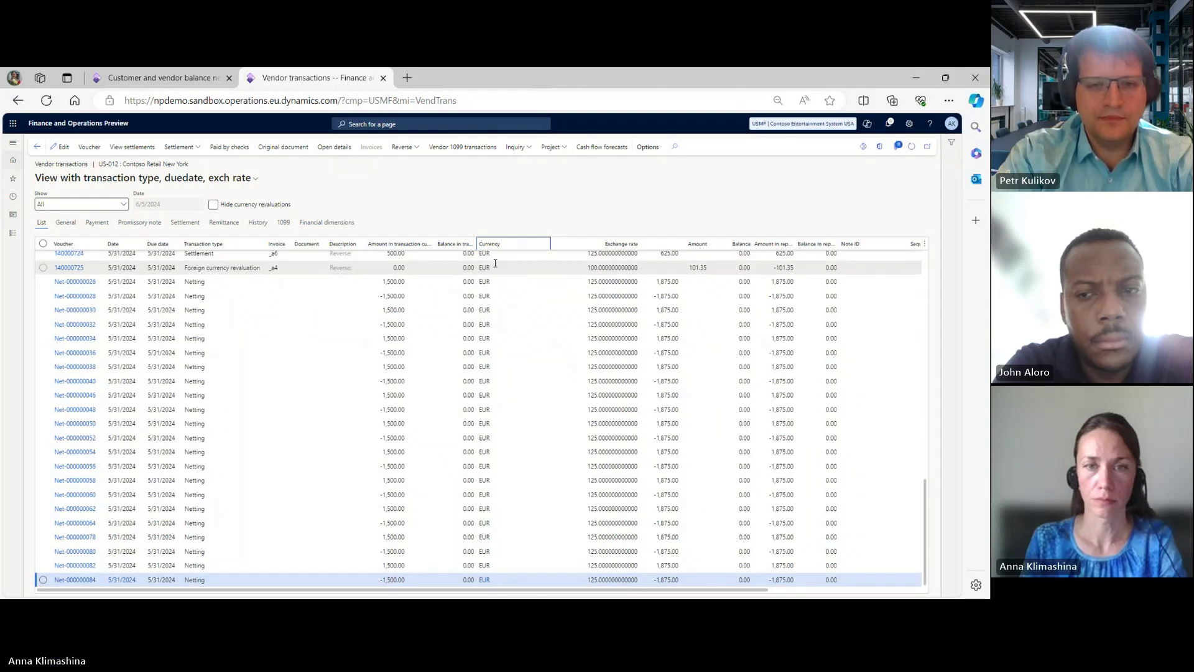
click(492, 243)
right_click(497, 322)
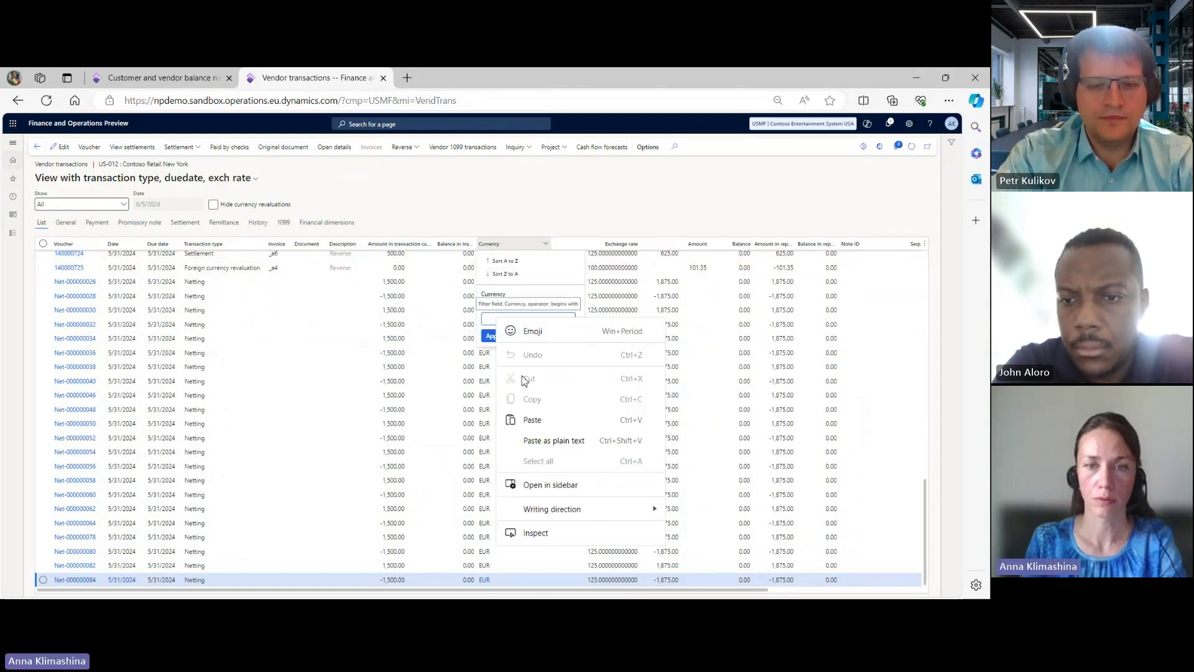
click(532, 419)
click(491, 339)
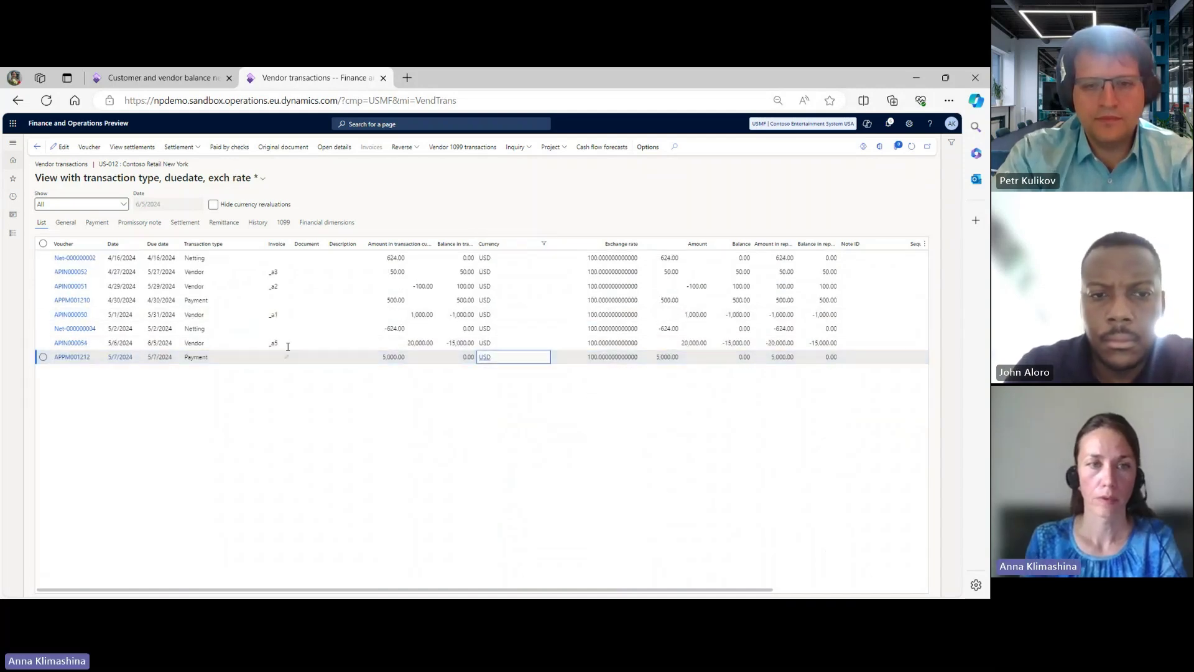
- Sort the USD vendor transactions by due date from oldest to newest and examine the open invoices' balances
click(177, 244)
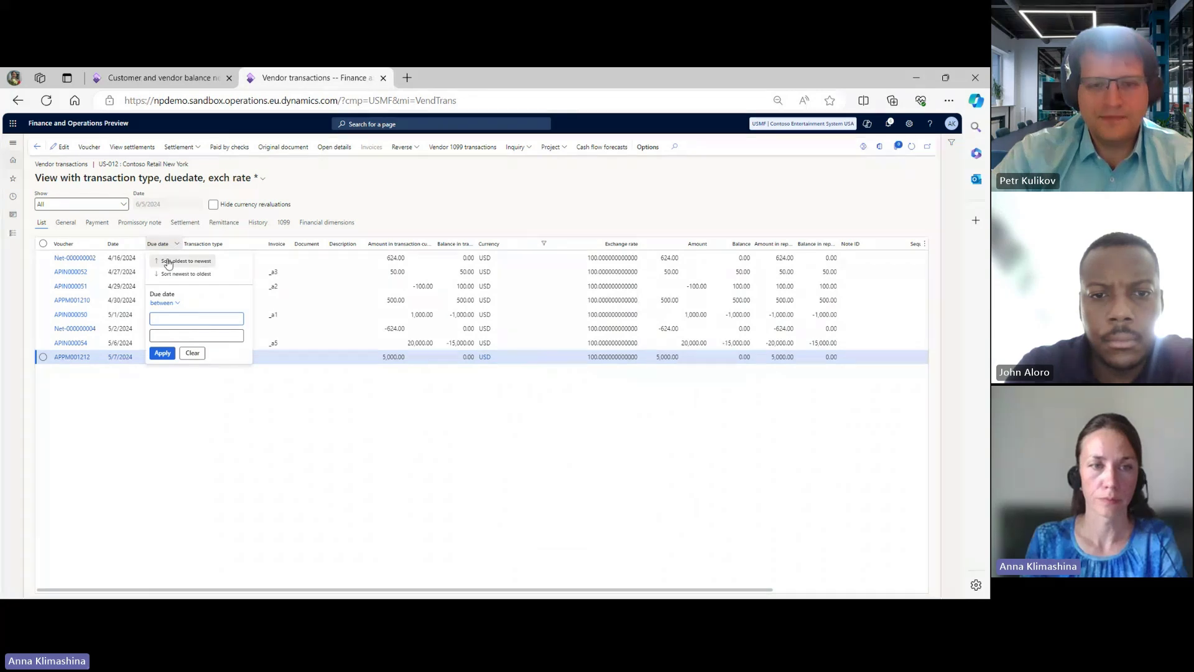
click(168, 262)
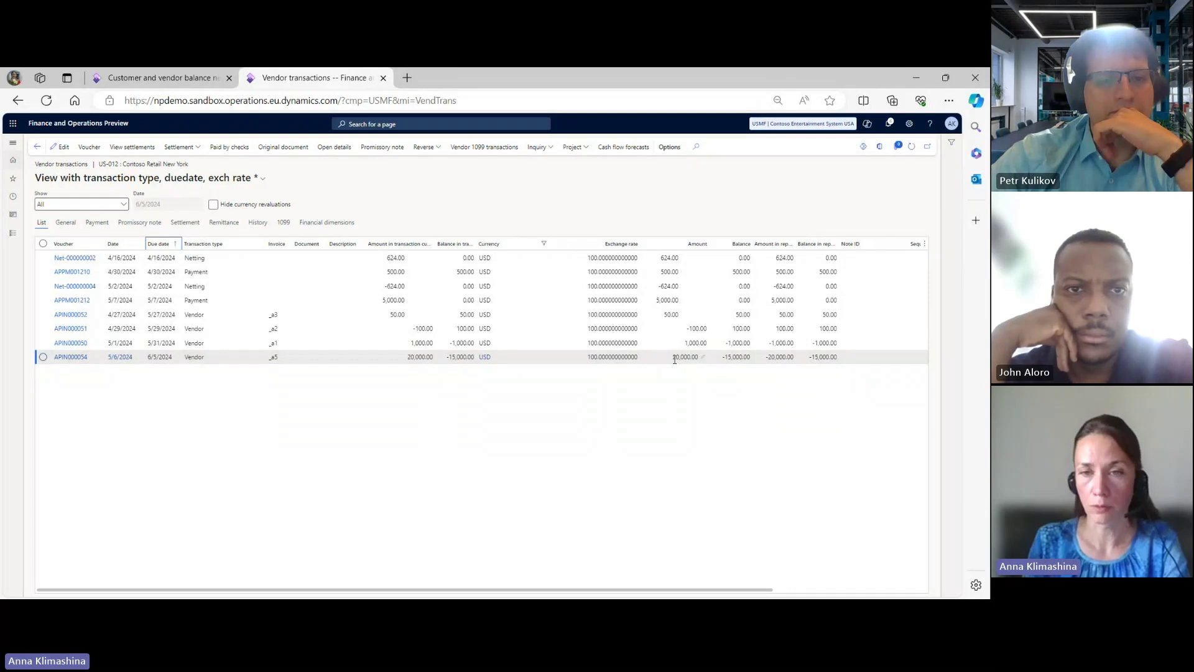
click(464, 329)
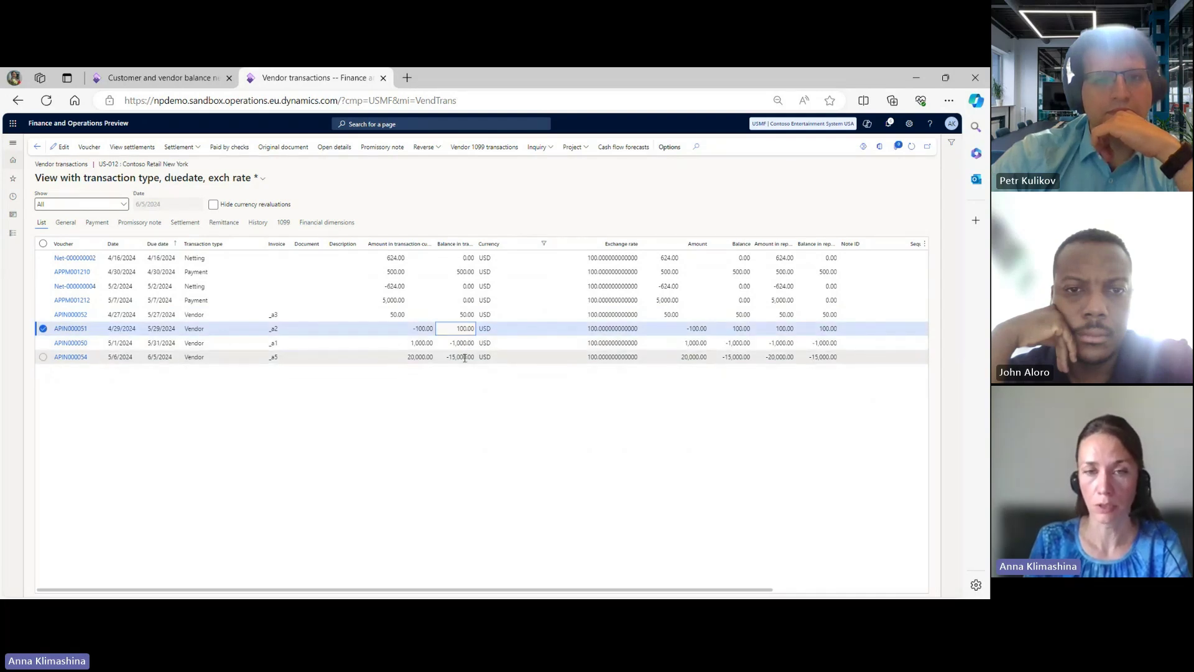
click(467, 358)
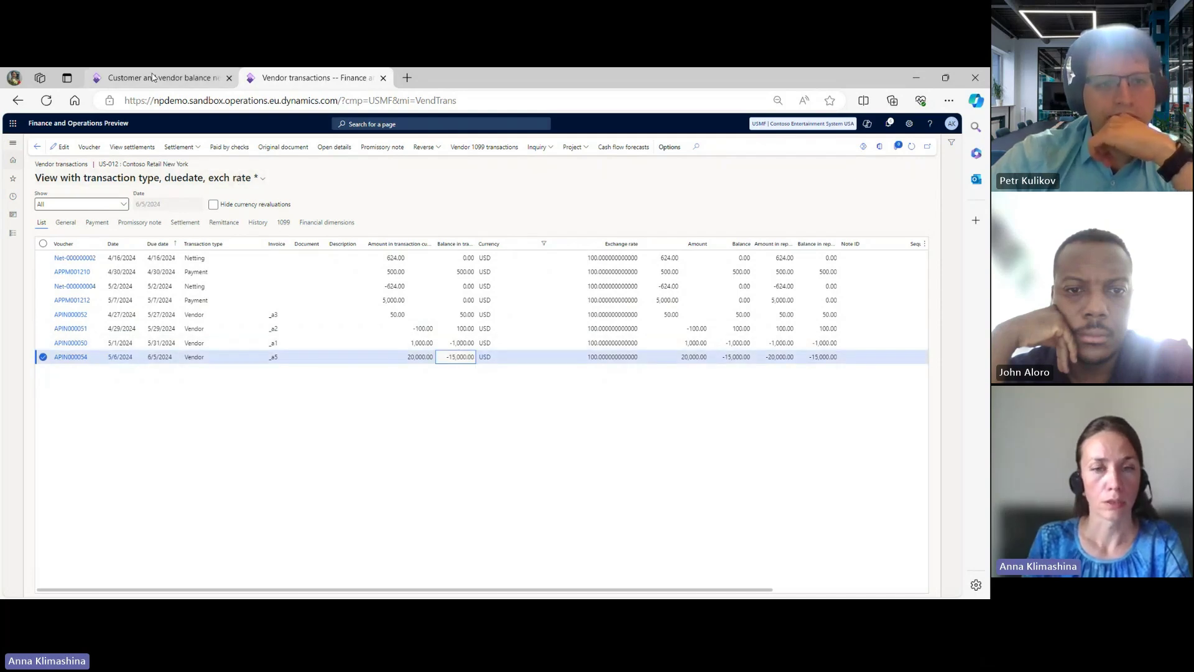
- Create a netting from the Basic agreement's EUR line on the balance netting page, with netting posting date 5/31/2024
click(152, 78)
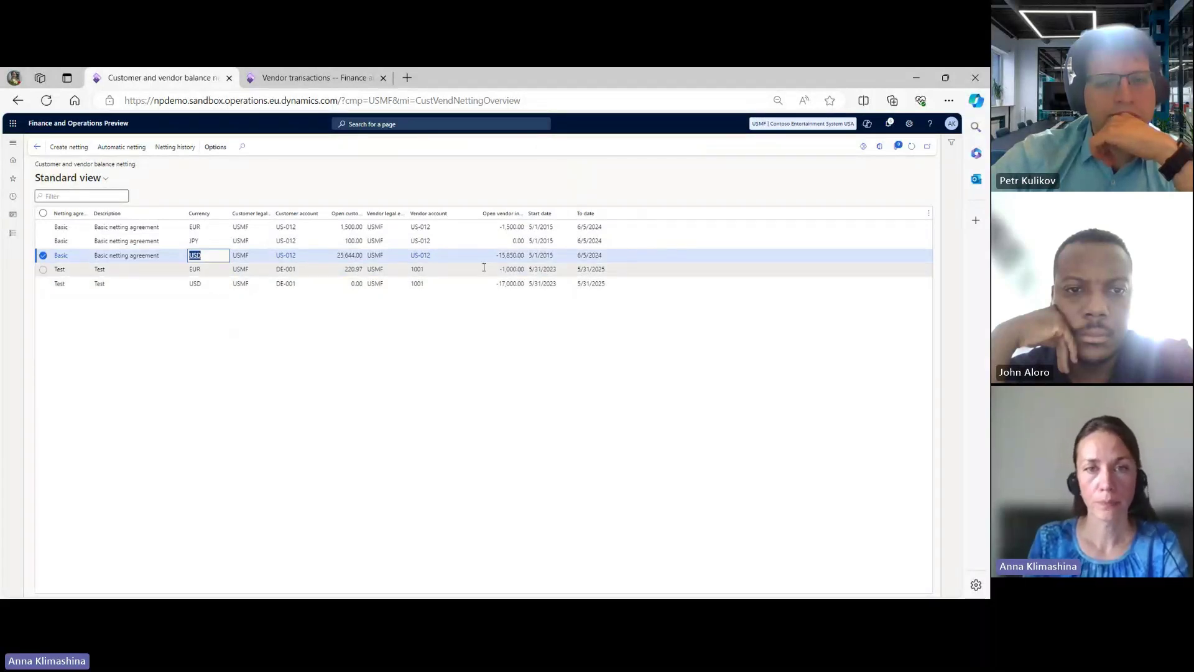
click(501, 228)
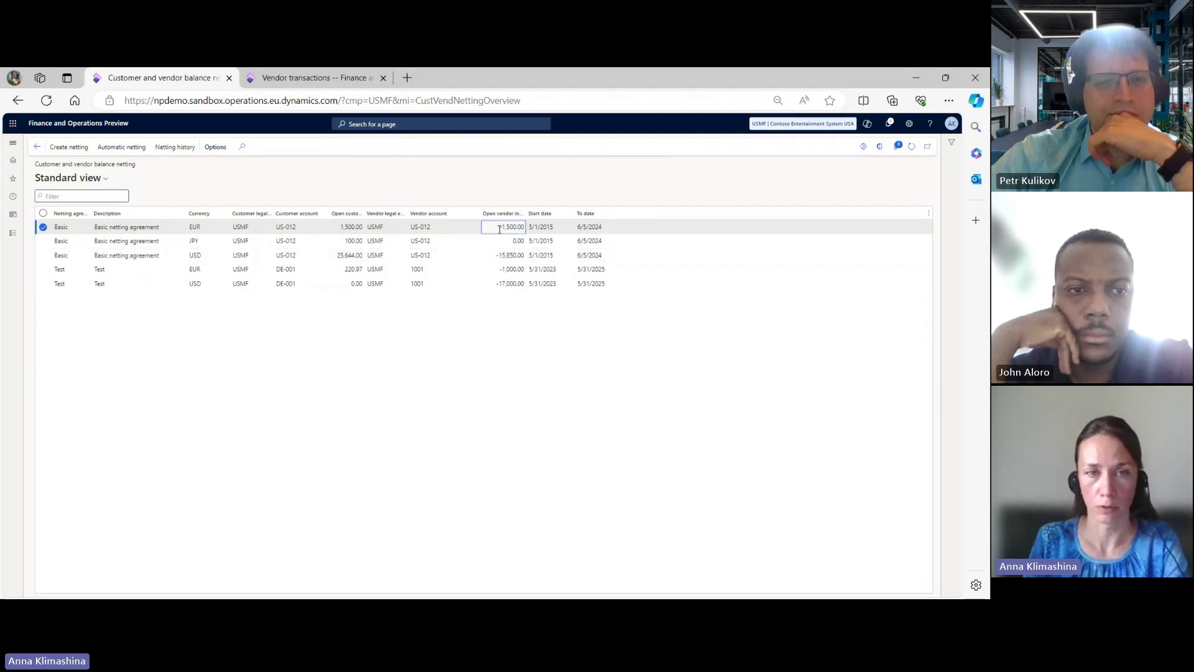
click(68, 148)
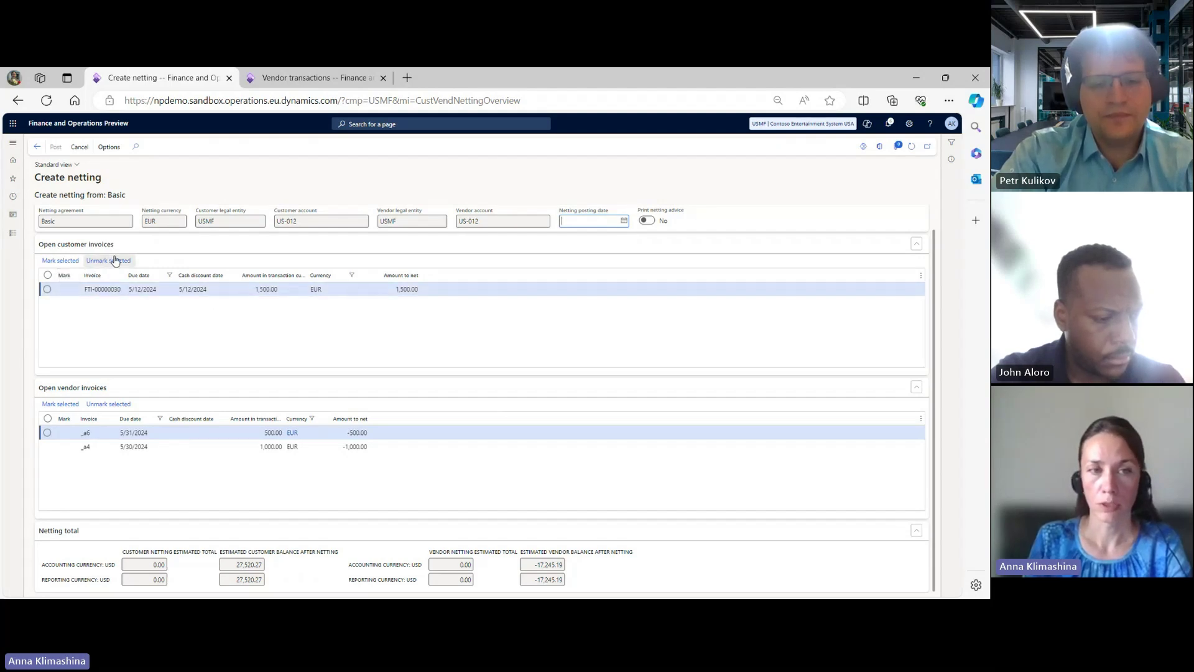
click(624, 221)
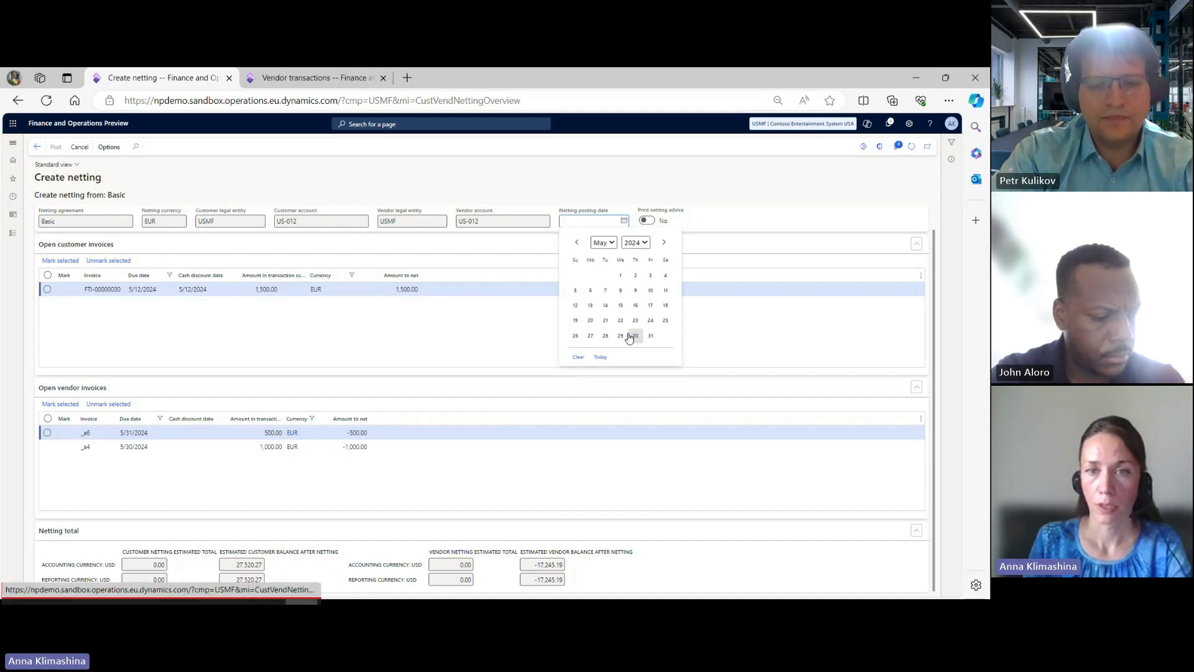
click(650, 336)
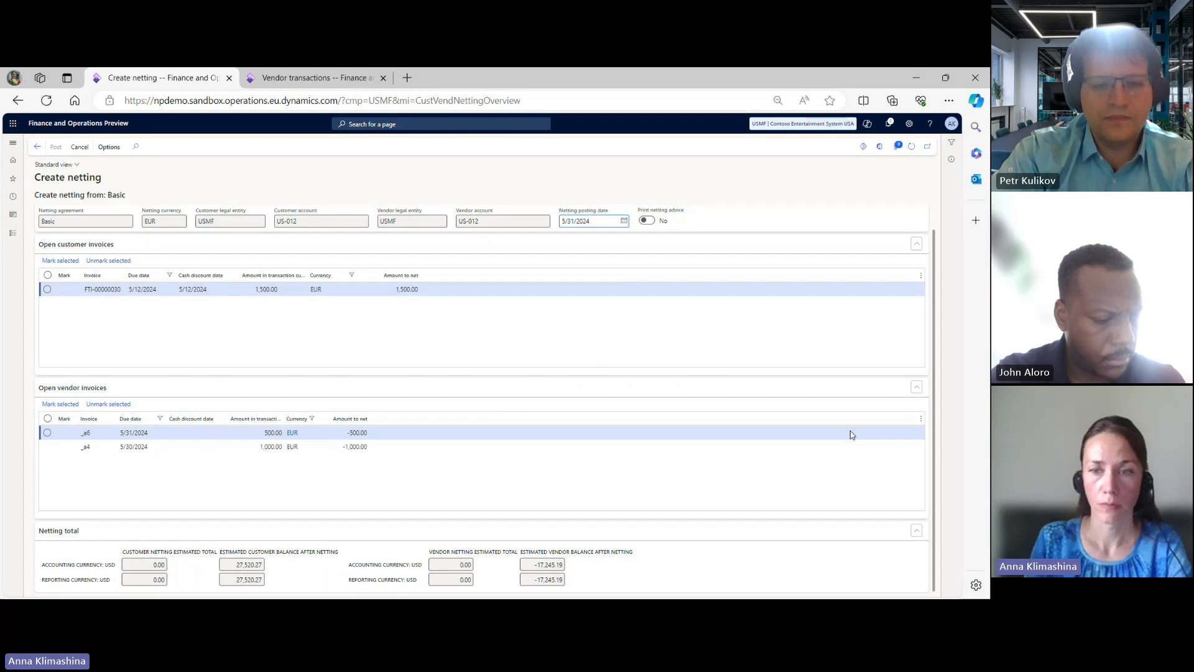
- Mark the open customer invoice and both open vendor invoices for netting, and post the netting
click(47, 275)
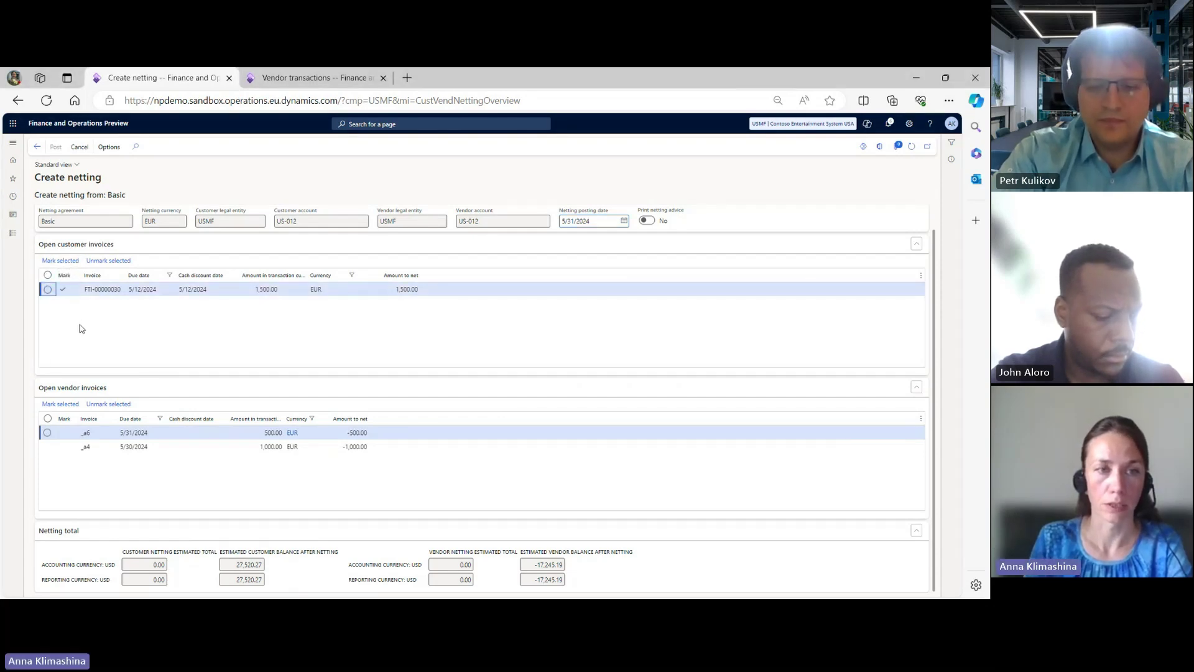
click(47, 418)
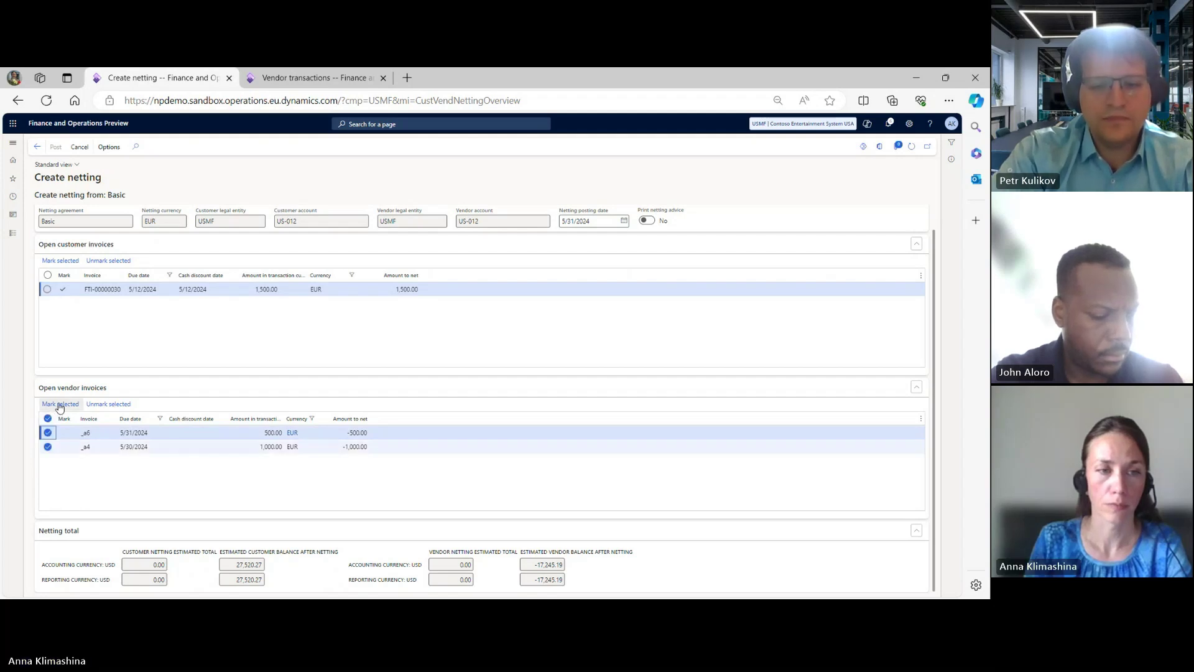
click(60, 405)
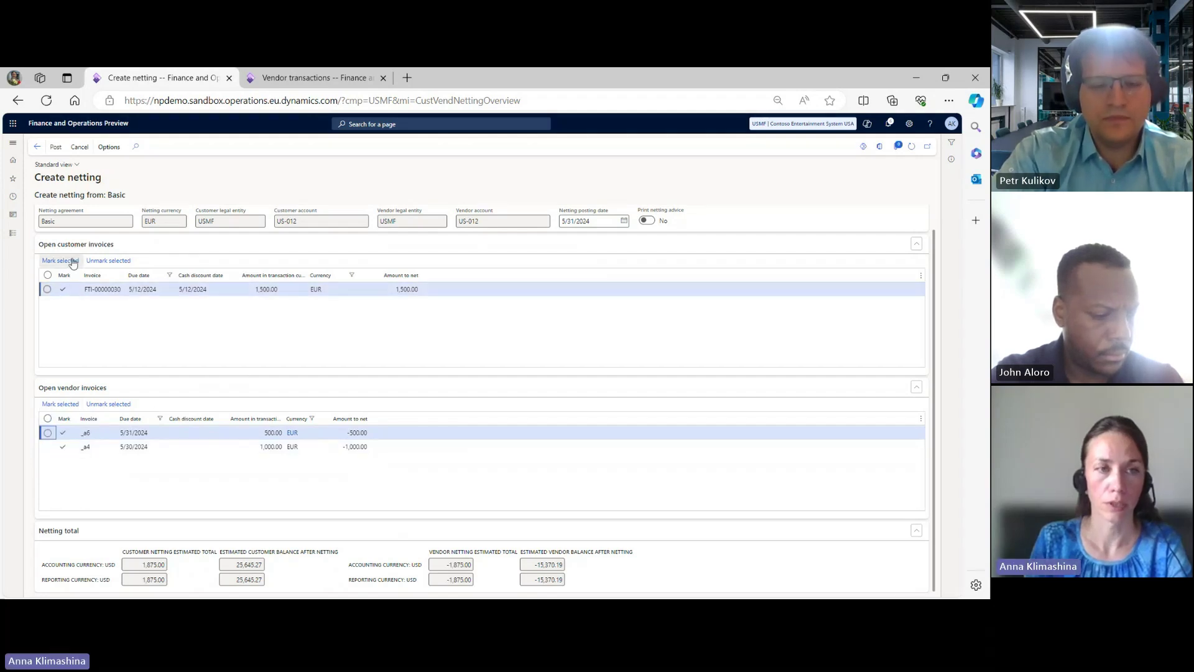
click(55, 147)
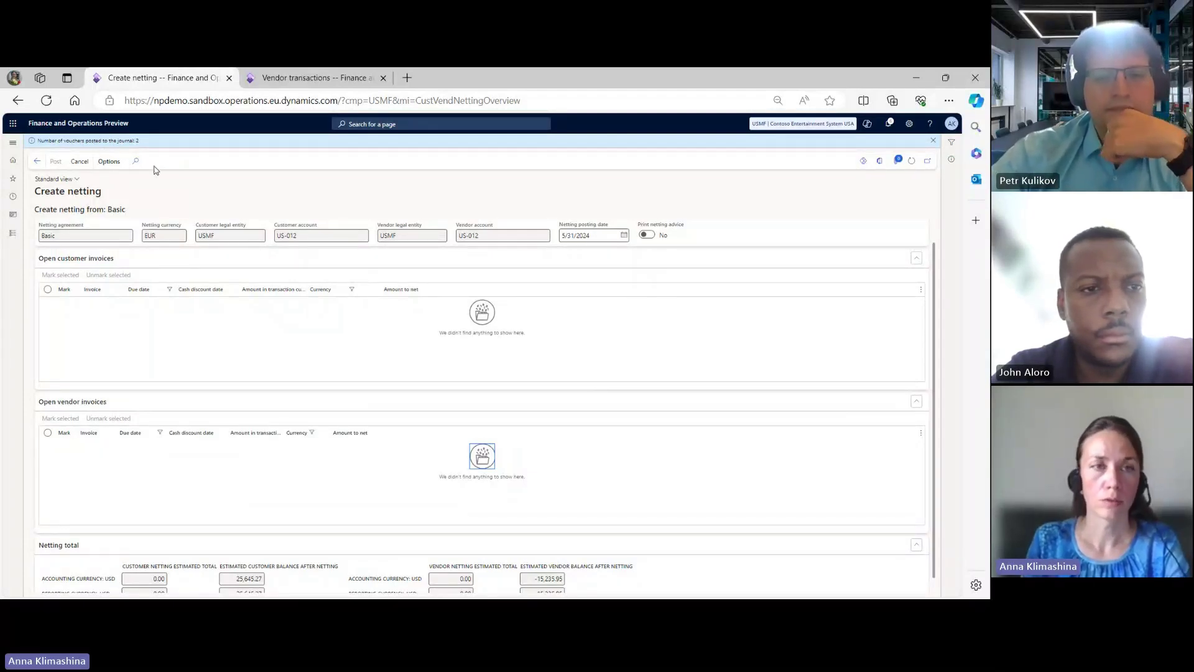
- Return to the balance netting page, open the netting history and view the details of posted journal batch 00686
click(36, 164)
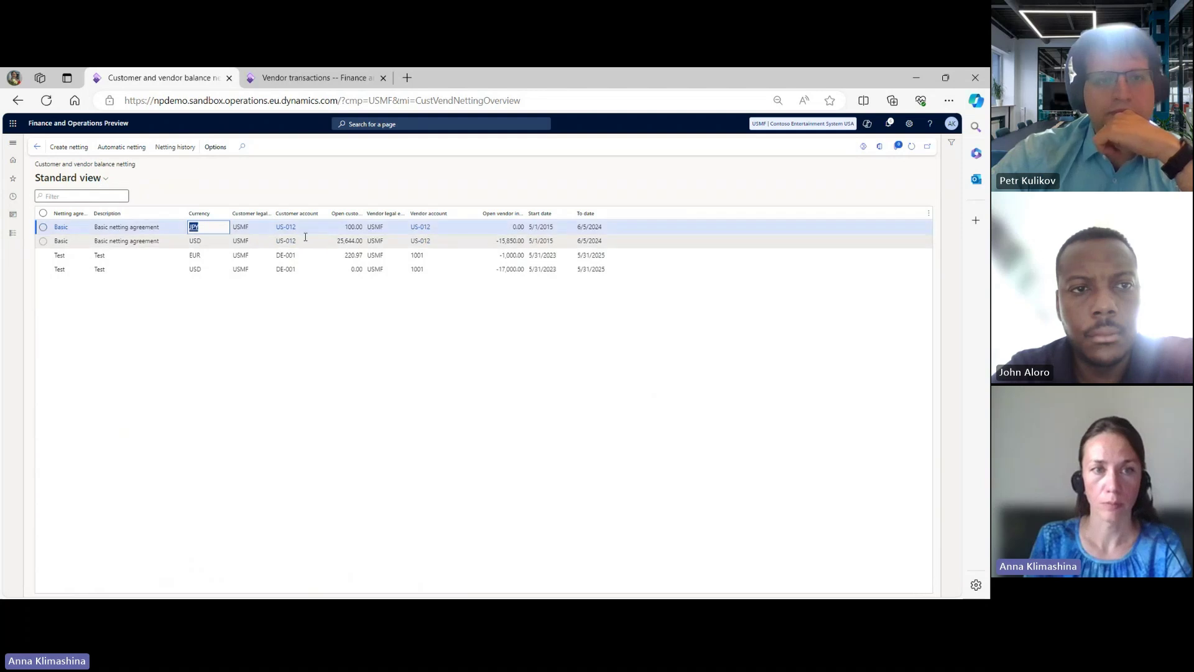
click(173, 153)
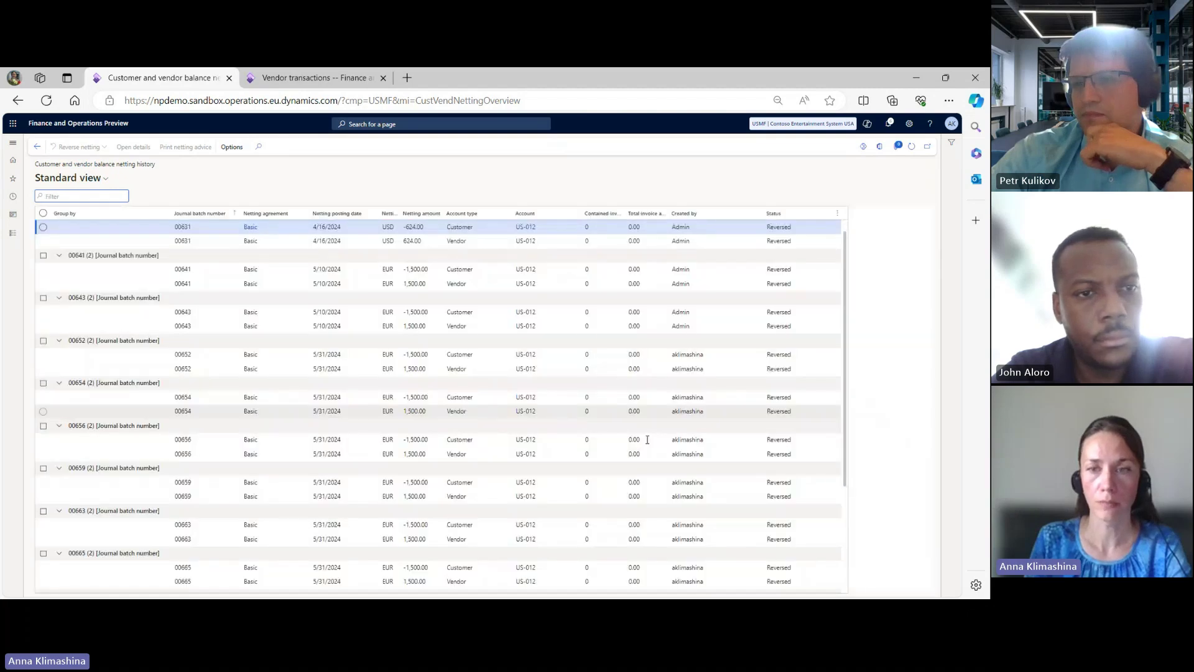
scroll(826, 487, down, 2)
scroll(789, 549, down, 1)
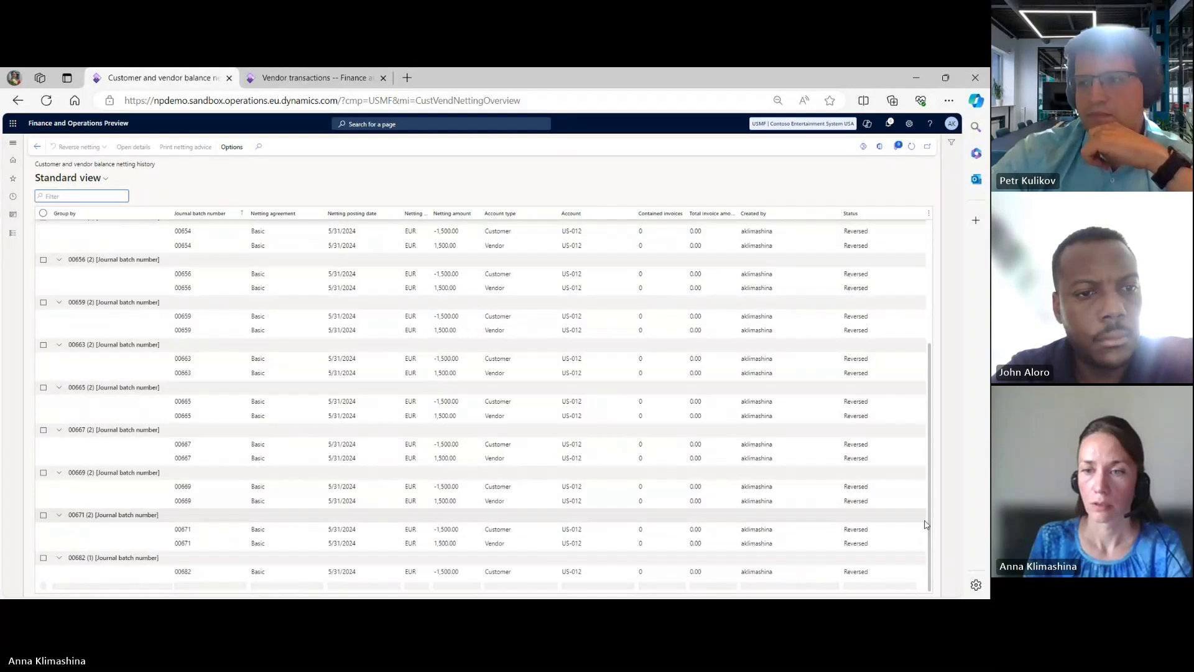
scroll(934, 568, down, 3)
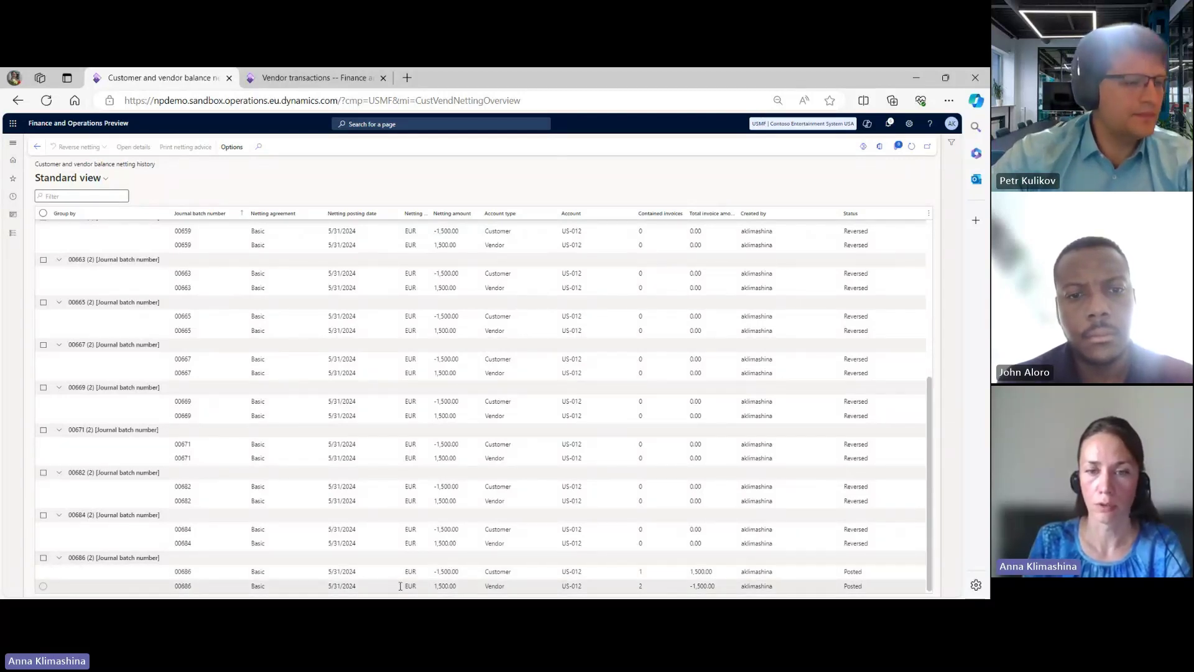
click(506, 573)
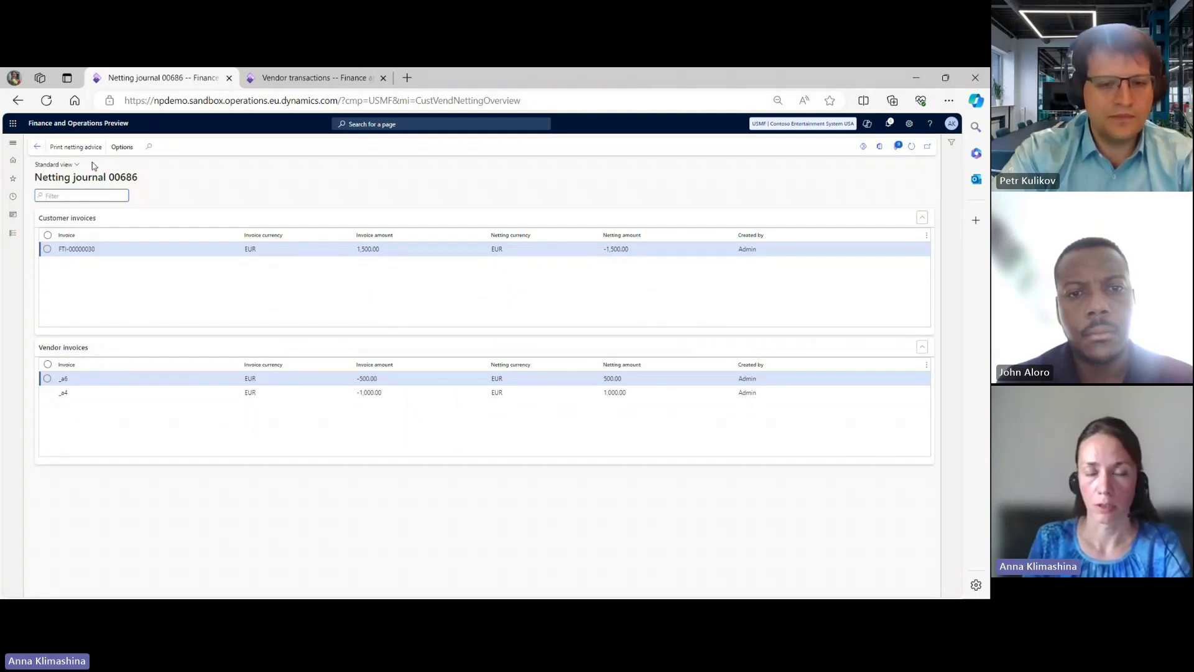
- Return to the vendor transactions in the second browser tab and change their currency filter to EUR
click(301, 78)
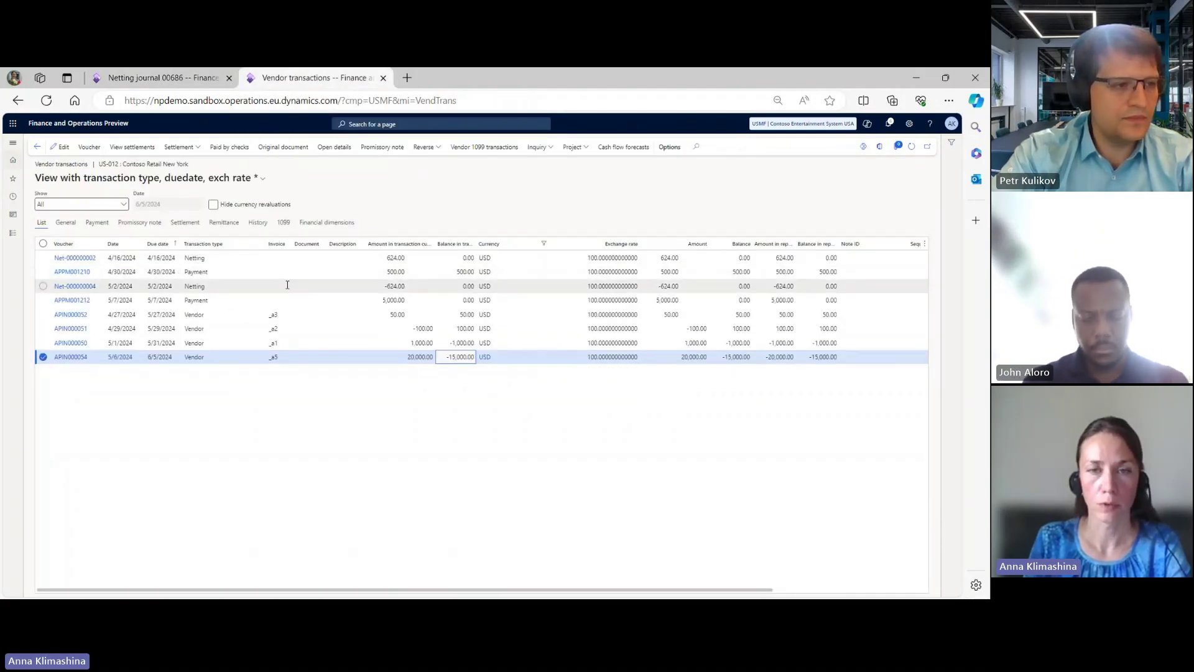
click(543, 249)
click(535, 248)
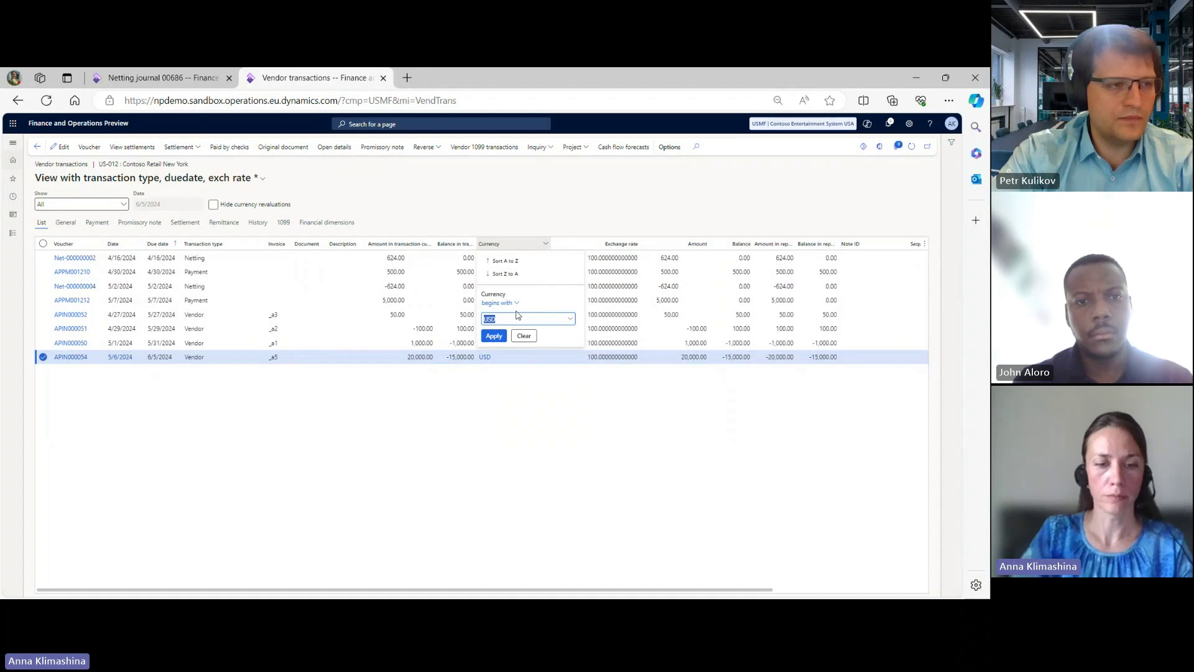
text(eur)
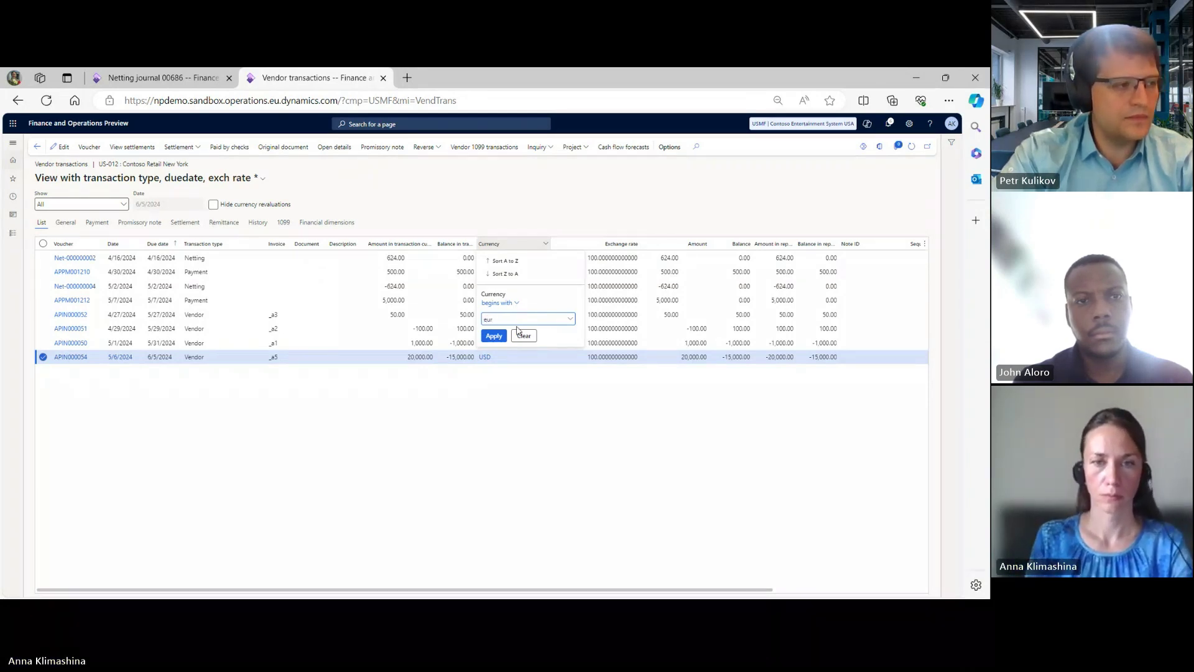
click(494, 336)
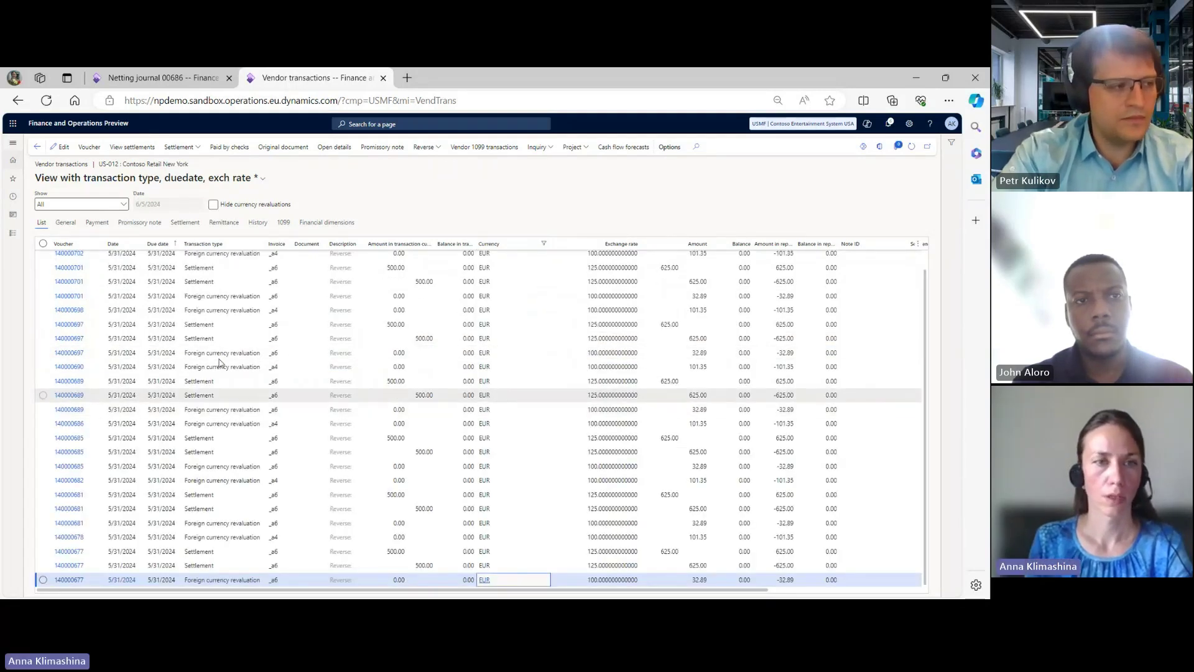
- Reapply the due date column's filter without a date range and select netting voucher Net-000000086 in the vendor transactions
click(165, 244)
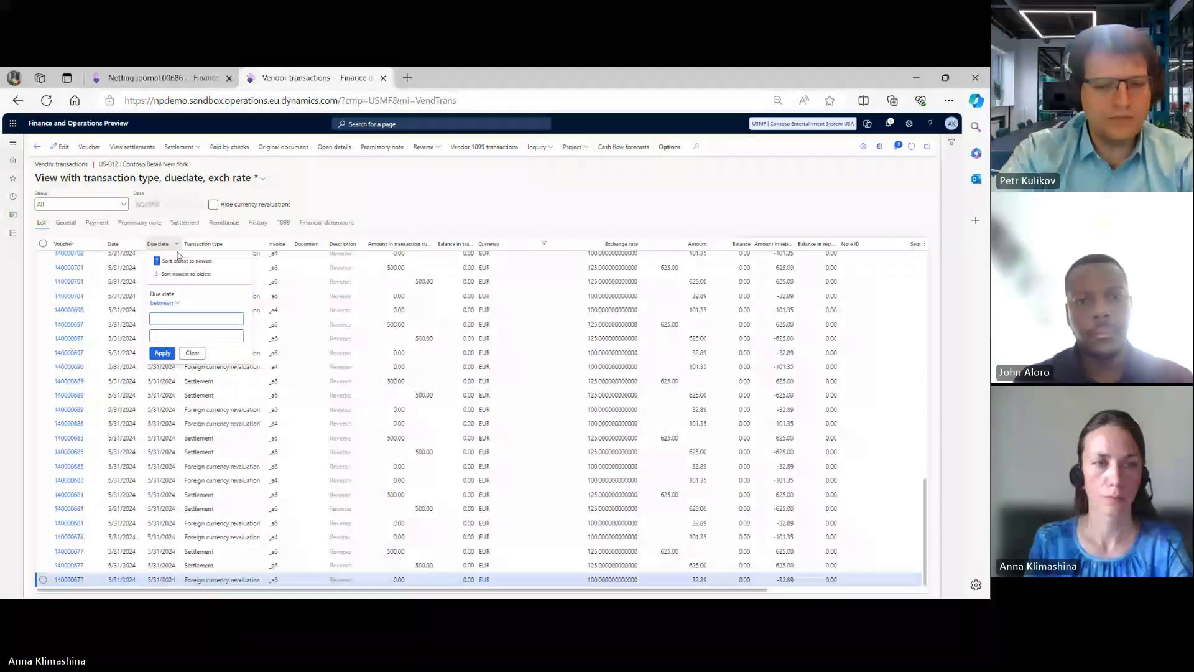
click(162, 353)
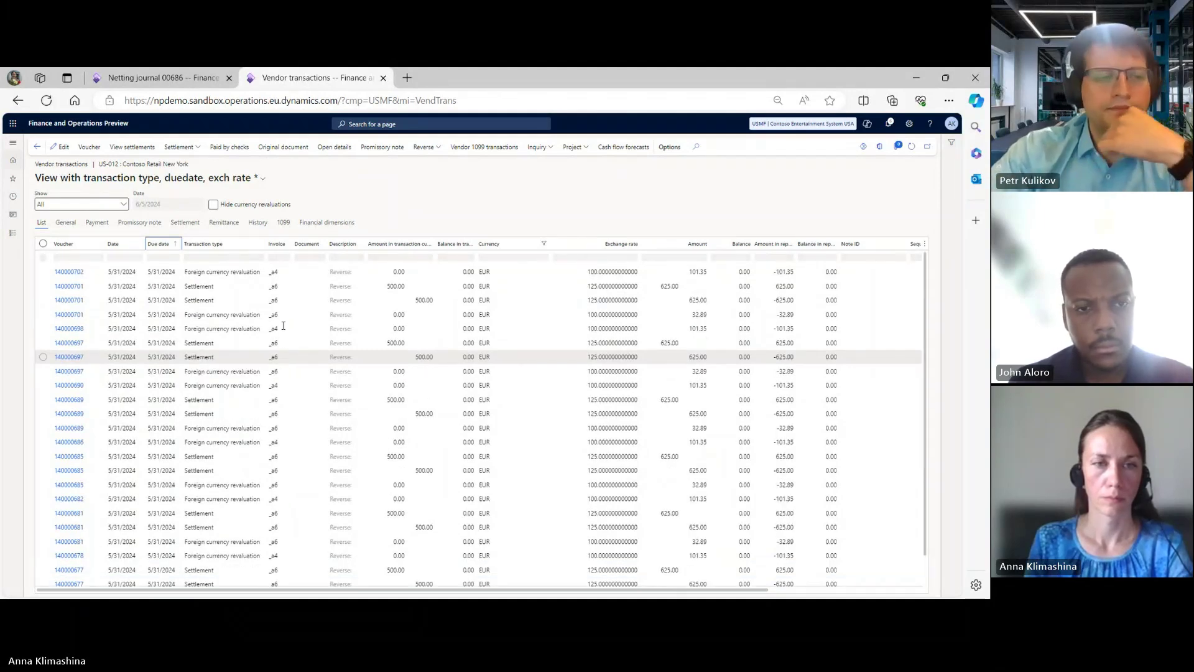
scroll(286, 320, up, 3)
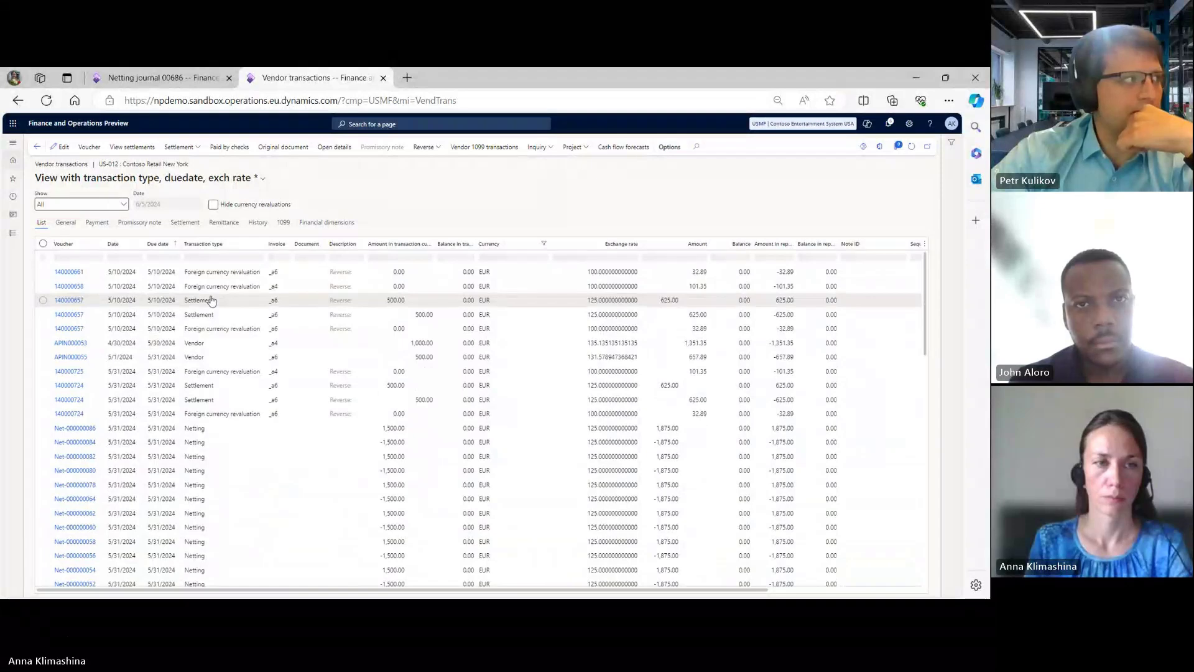
click(224, 328)
click(221, 442)
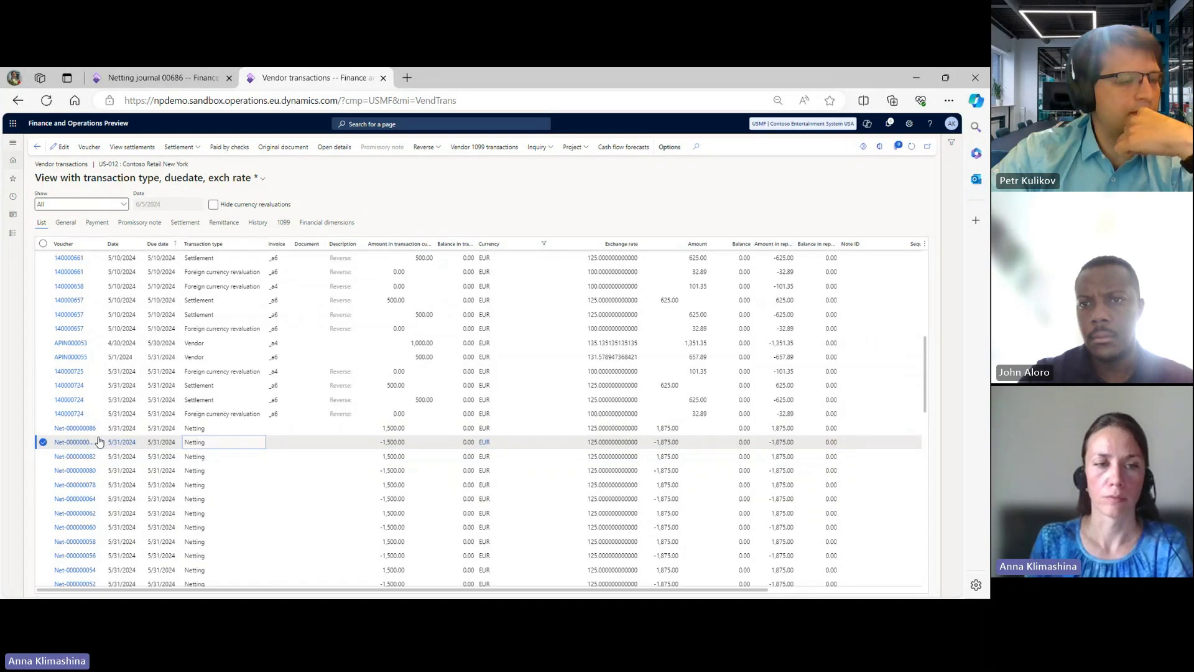
click(396, 429)
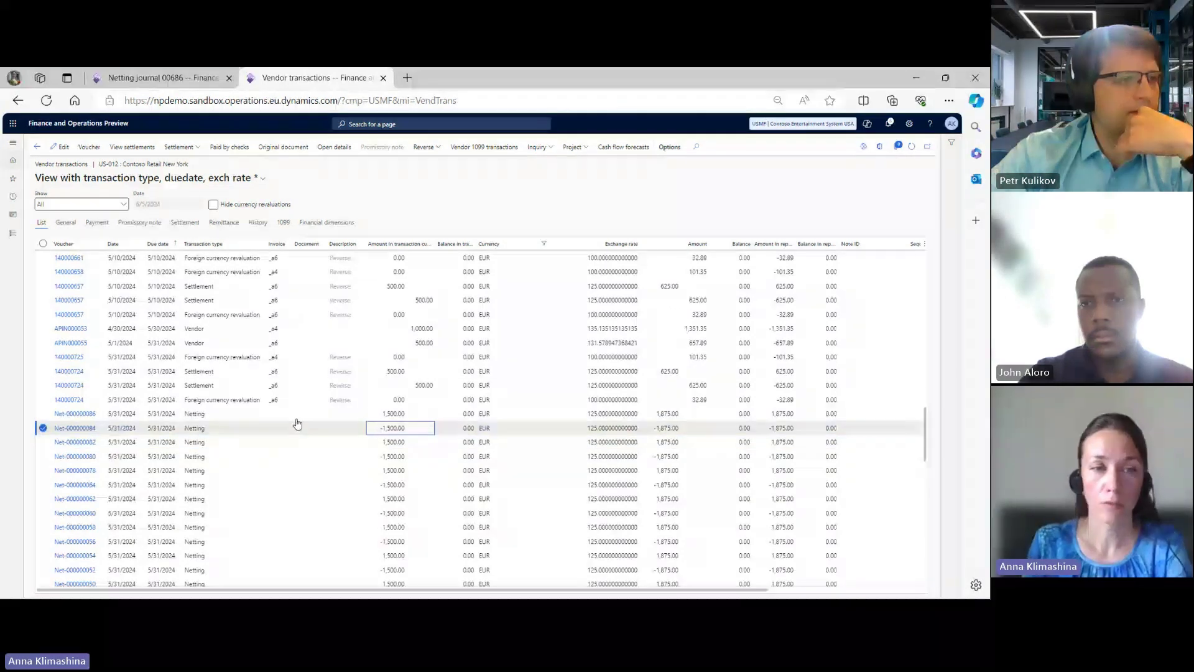
click(207, 414)
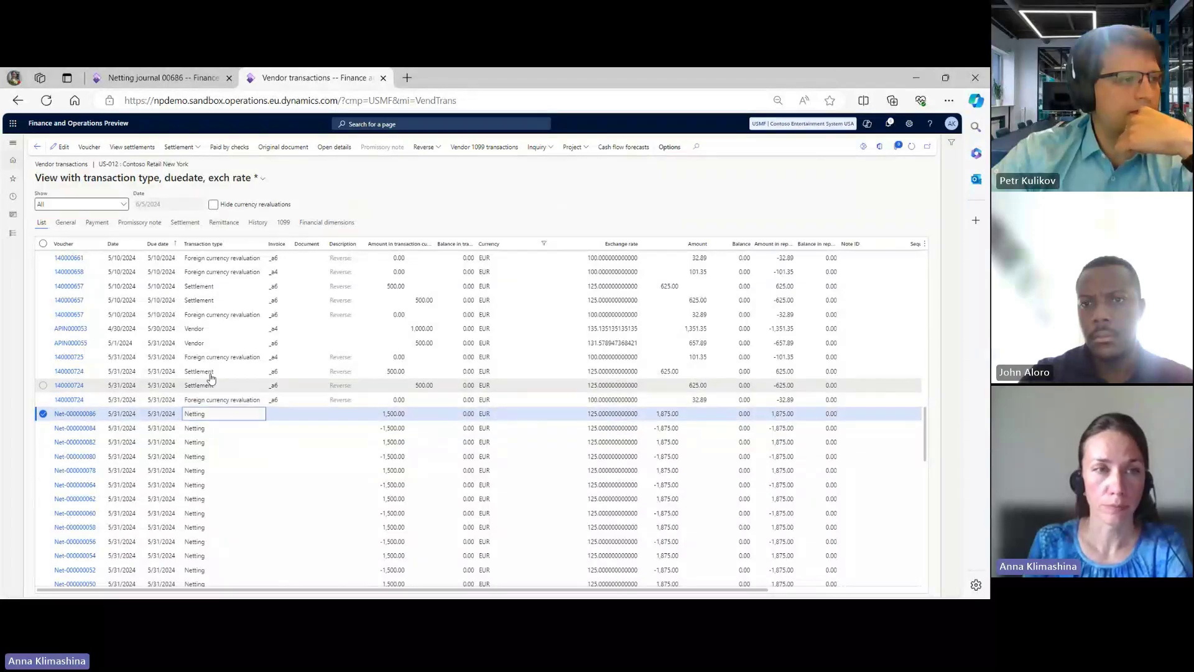
- View the ledger postings of voucher Net-000000086, including the bridging account line, and return to the vendor transactions
click(89, 148)
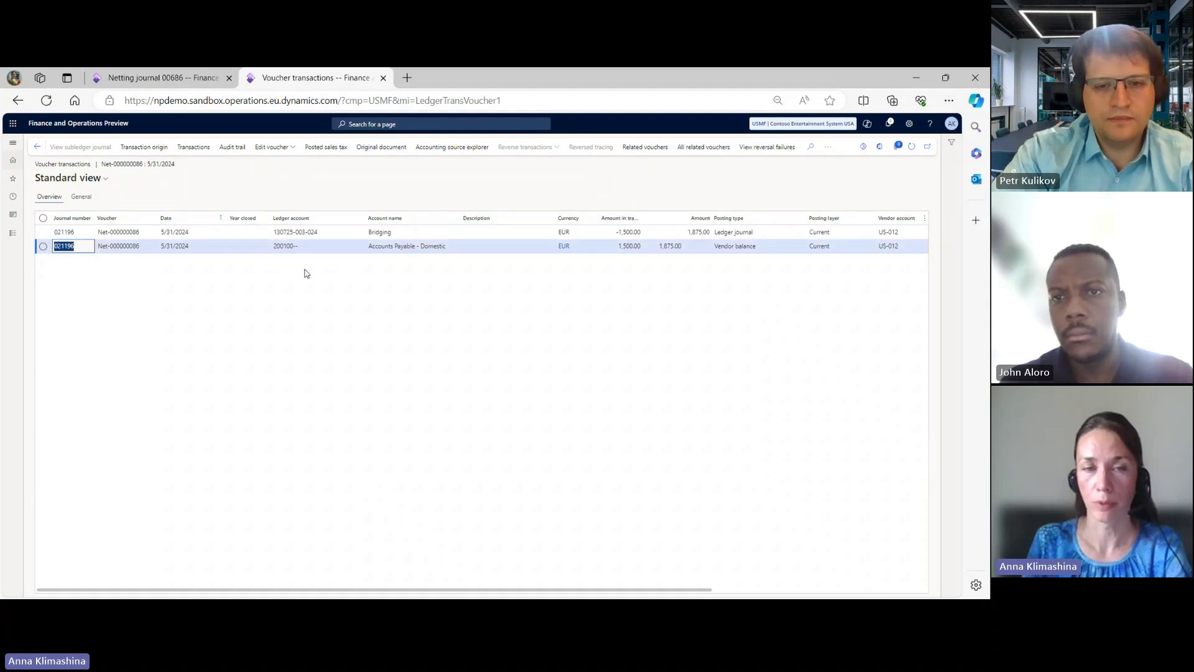
click(295, 232)
mouse_move(296, 235)
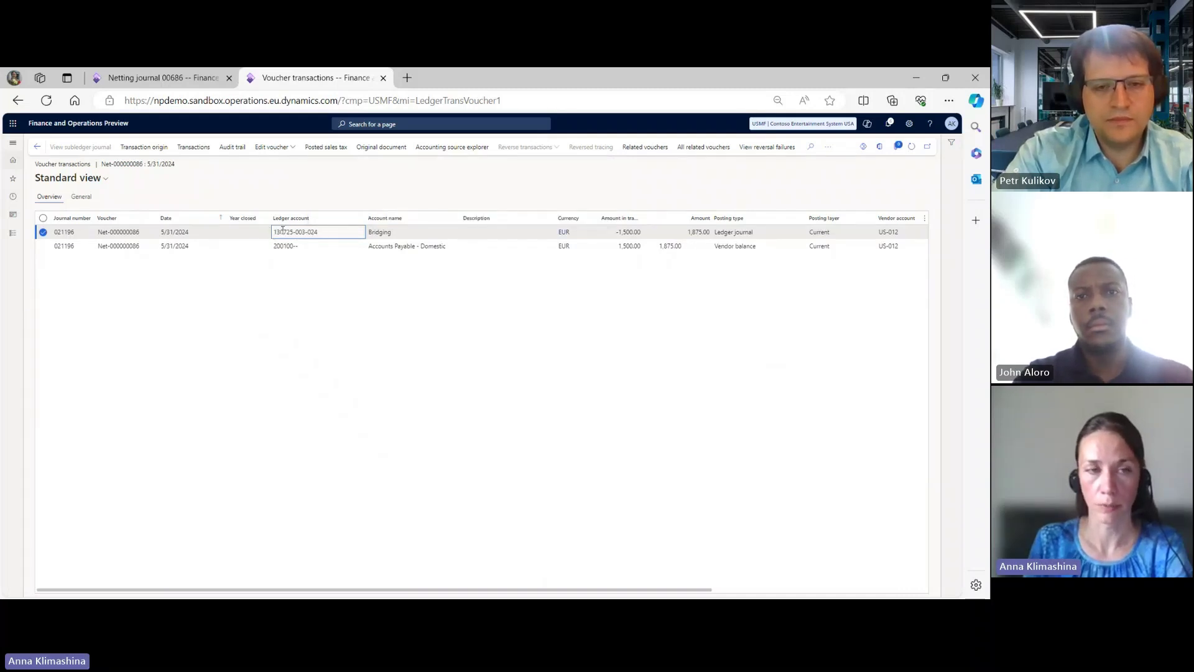
click(38, 147)
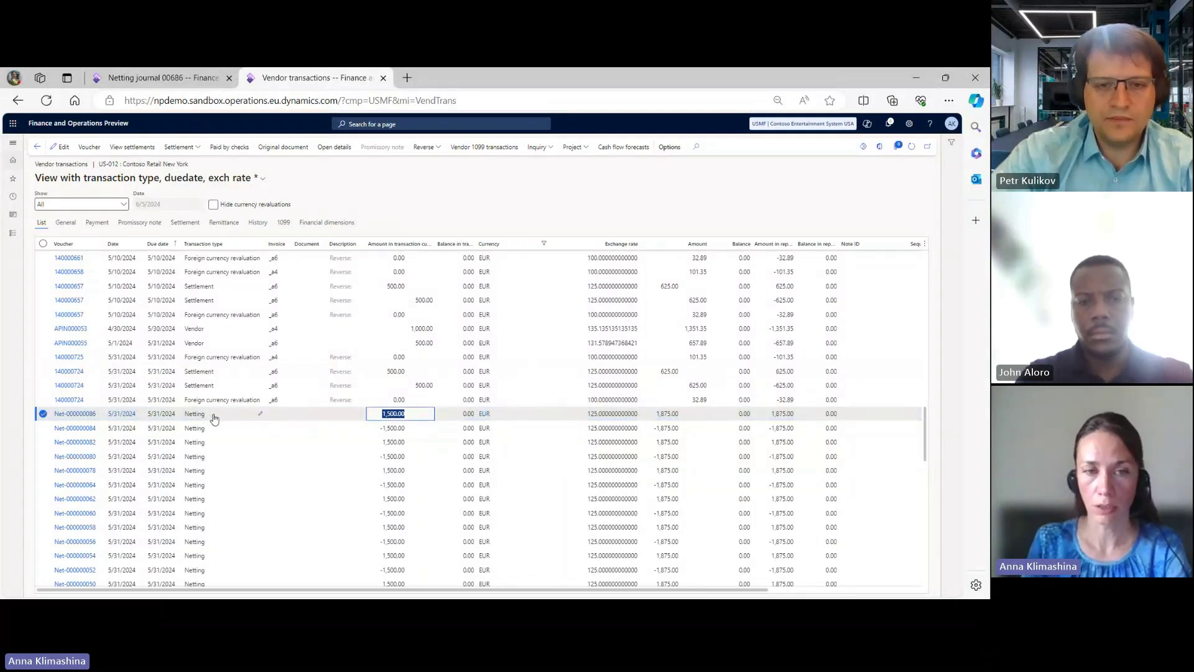
- View the settlement history of the Net-000000086 netting transaction and return to the vendor transactions
click(184, 147)
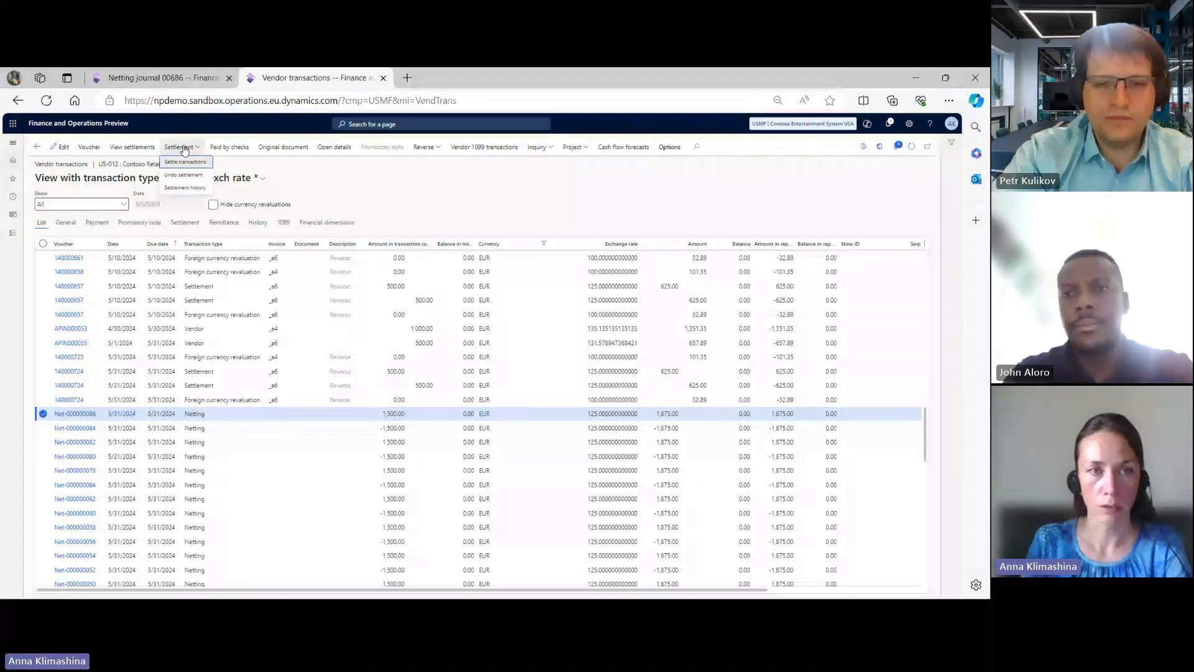
click(187, 189)
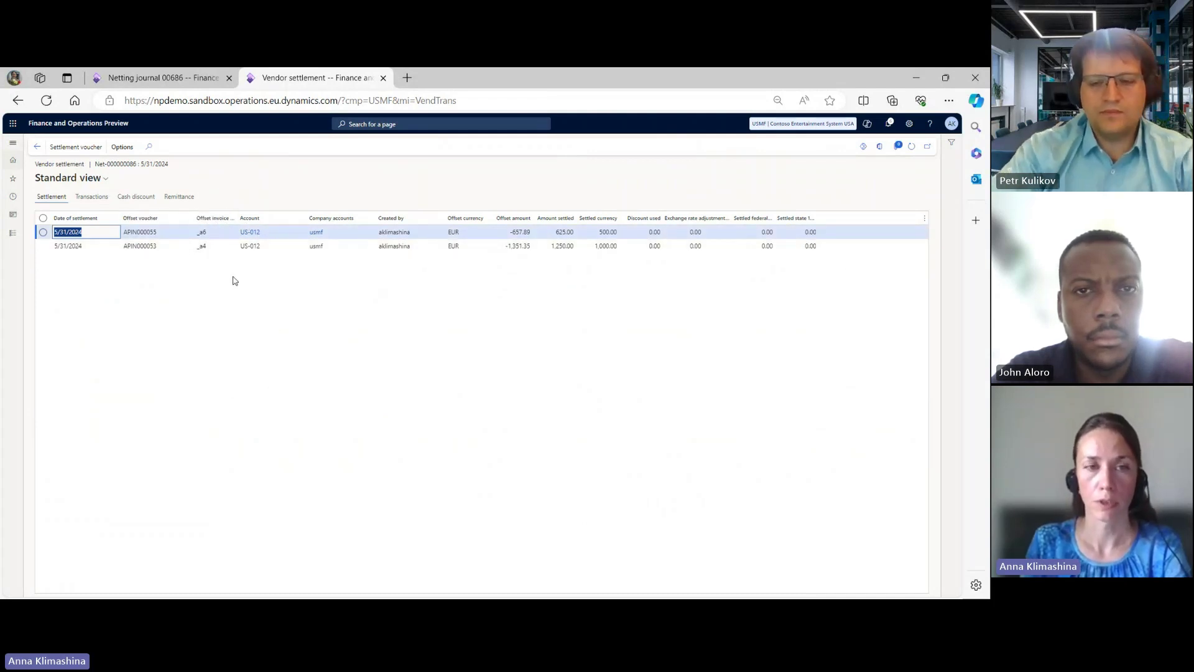
click(36, 149)
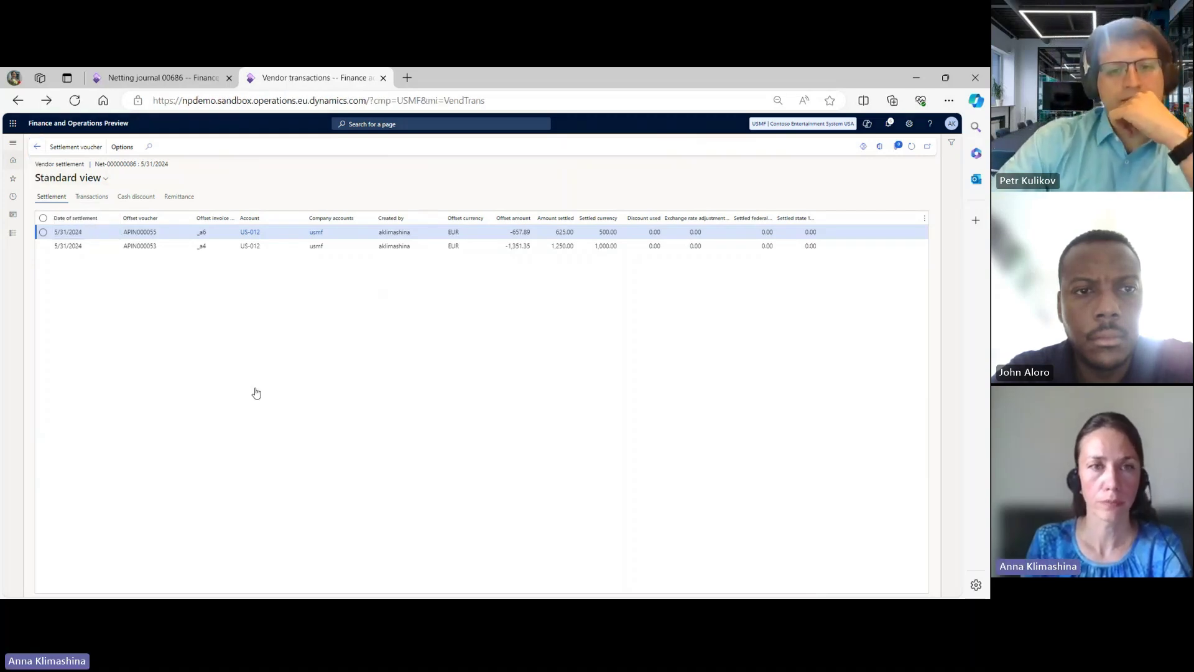
- Switch back to the netting journal's browser tab and open the customer and vendor balance netting history at its latest journal batches
click(149, 82)
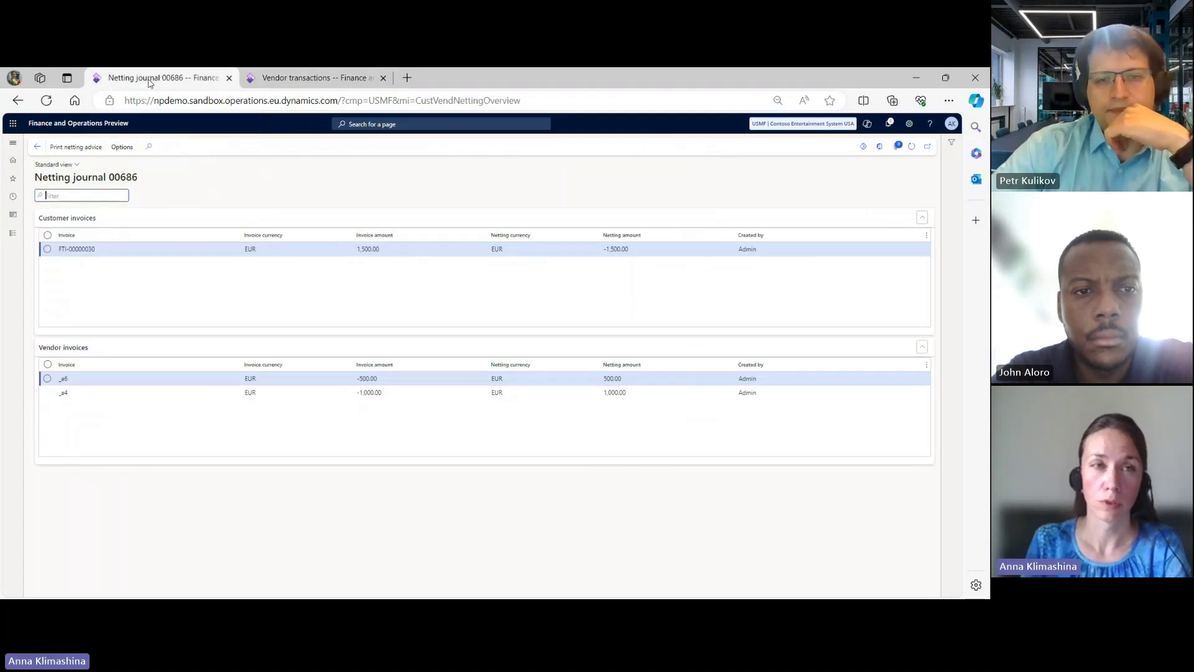
click(12, 143)
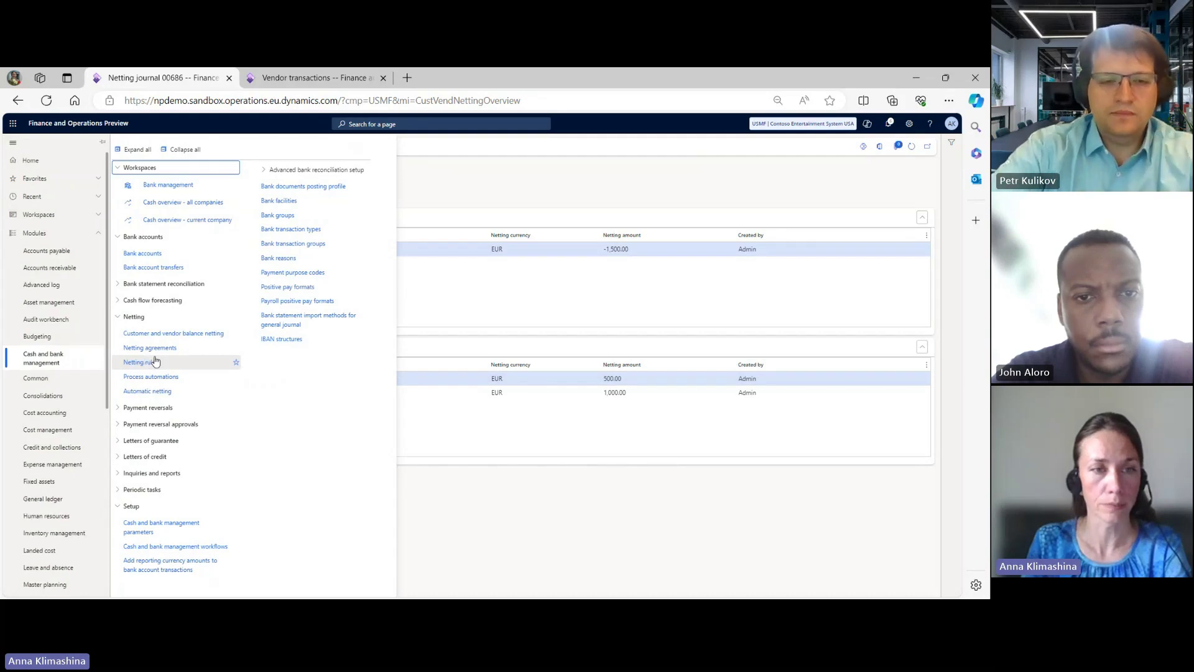
click(163, 334)
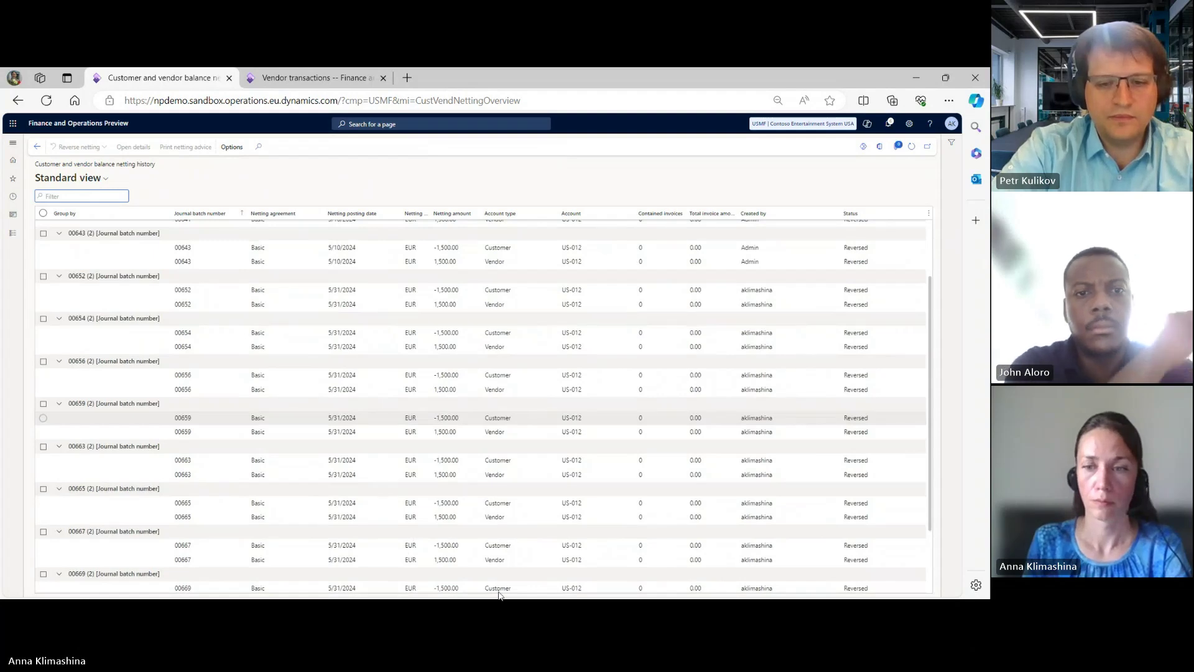
scroll(763, 533, down, 1)
scroll(933, 549, down, 2)
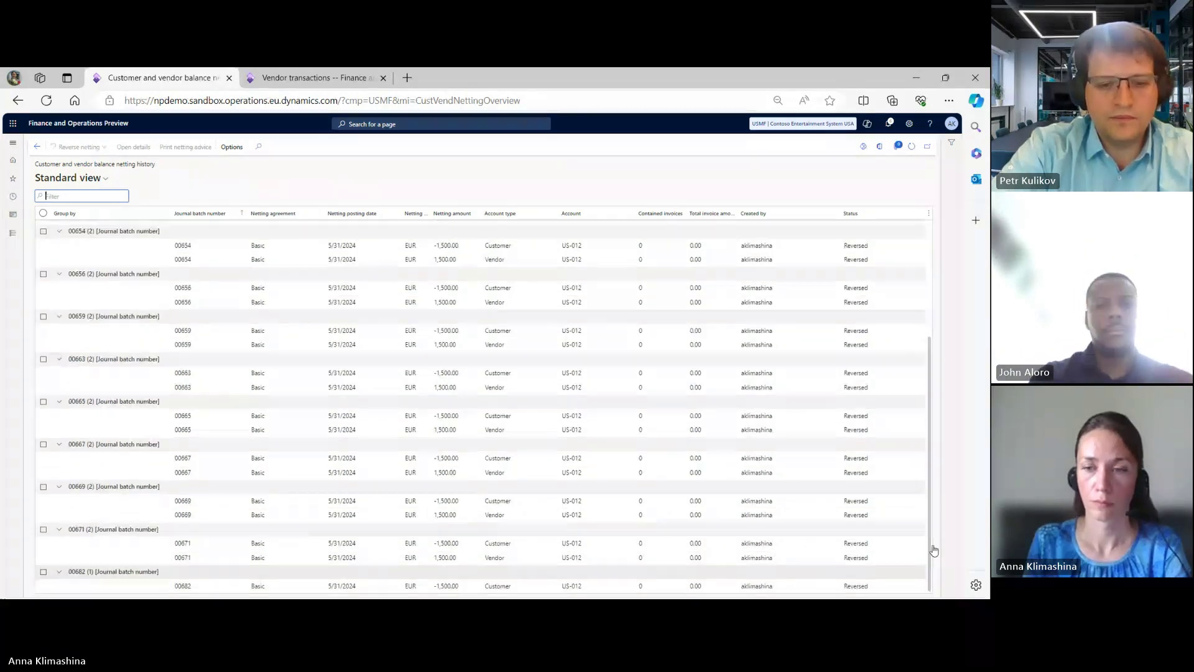
scroll(933, 550, down, 2)
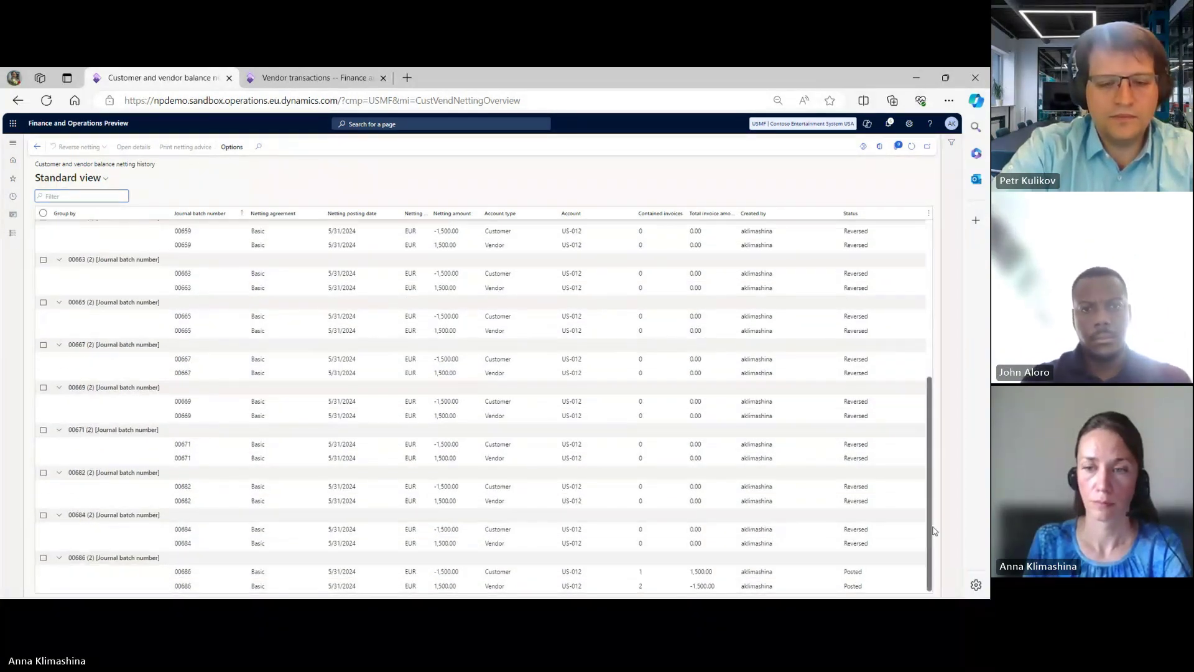
- Preview the netting advice for posted journal batch 00686 and return to the netting history
click(861, 572)
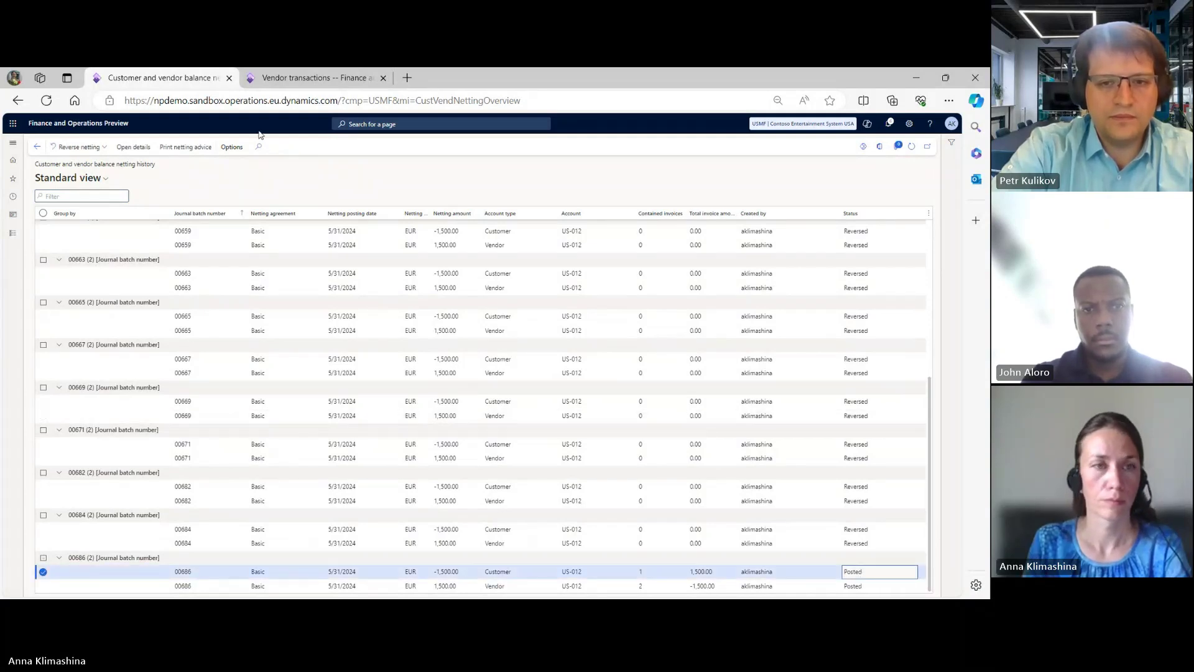
click(200, 153)
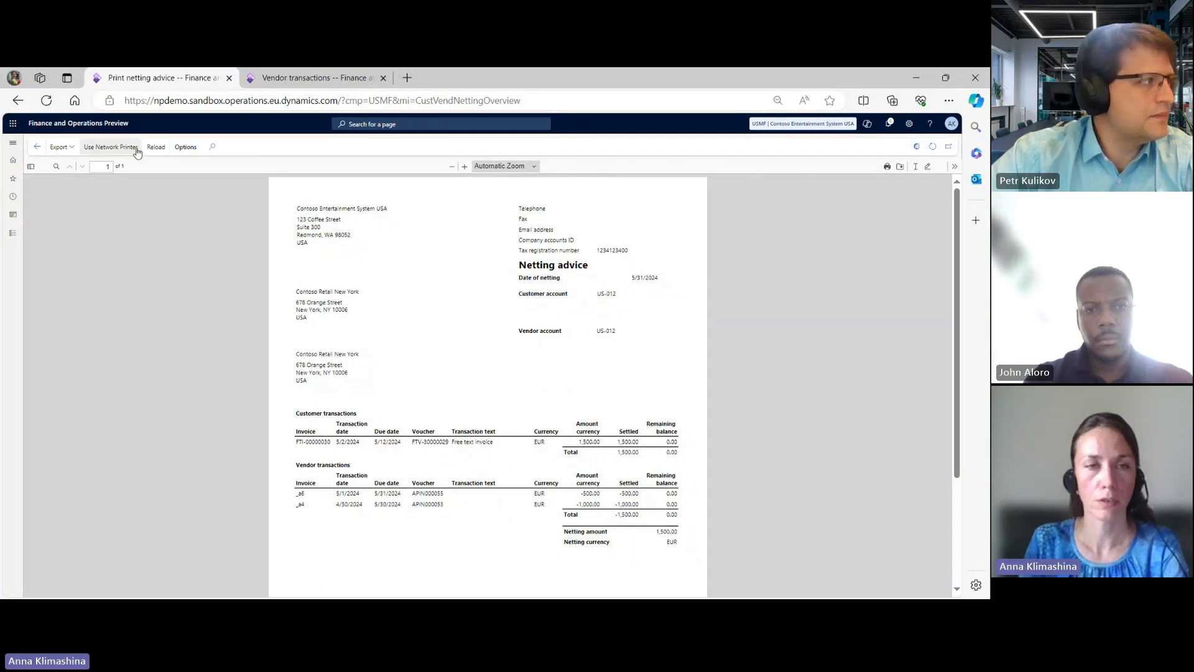
click(18, 100)
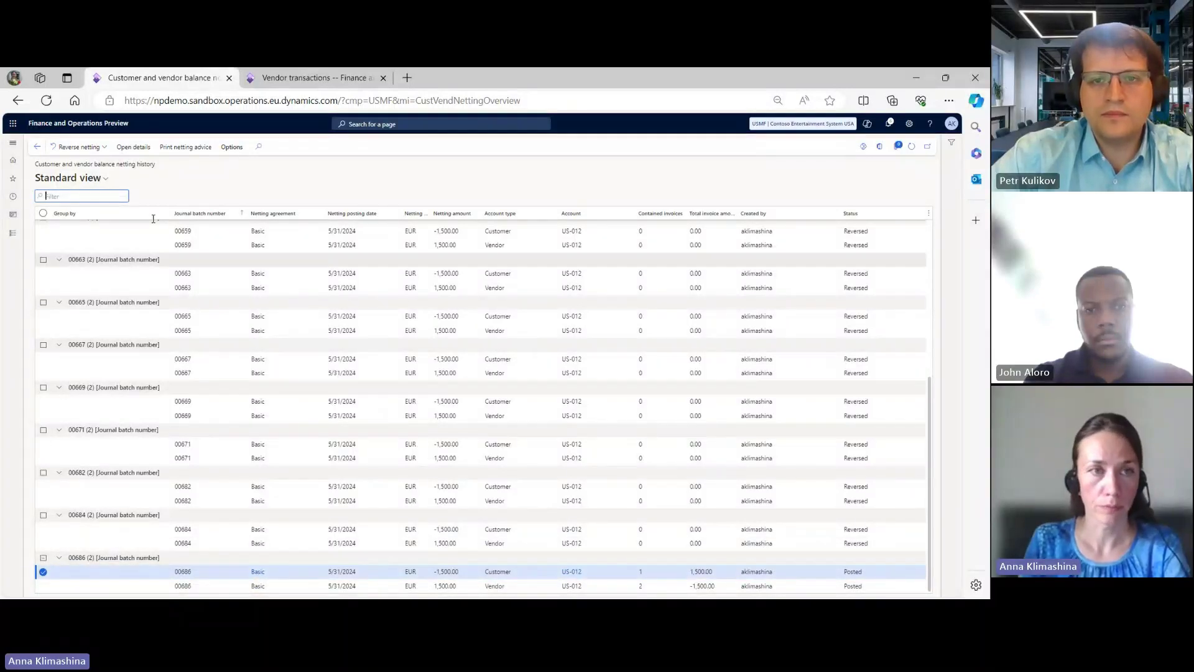
- Reverse the netting of journal batch 00686 using the existing dates for reversal
click(78, 147)
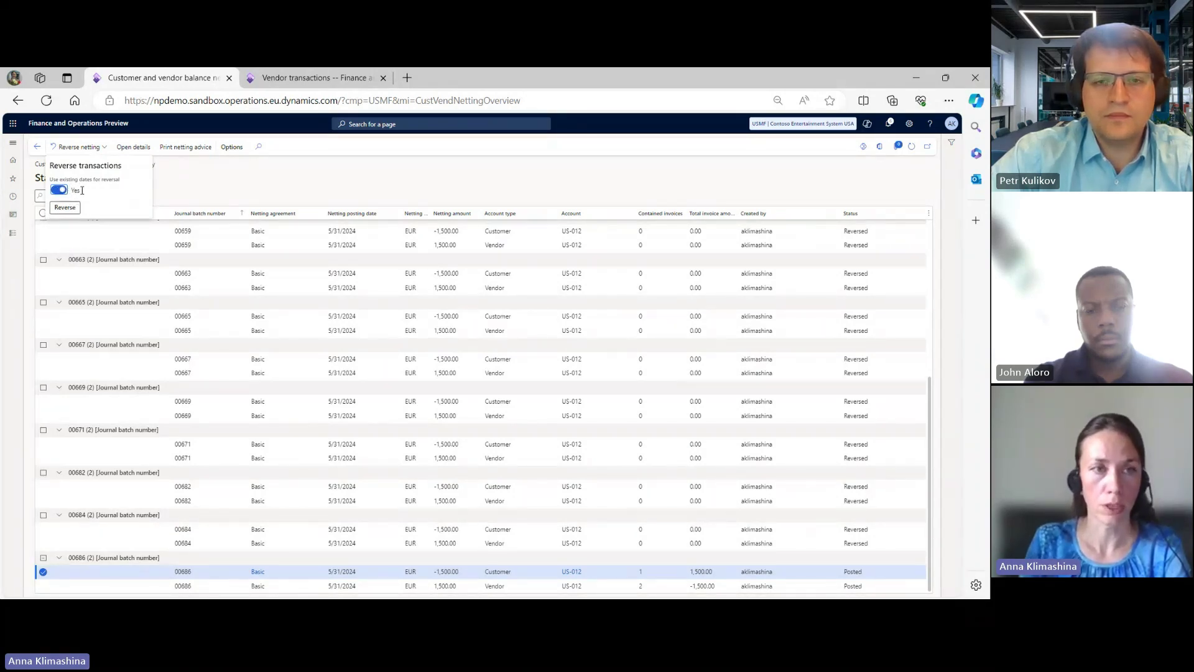
click(64, 207)
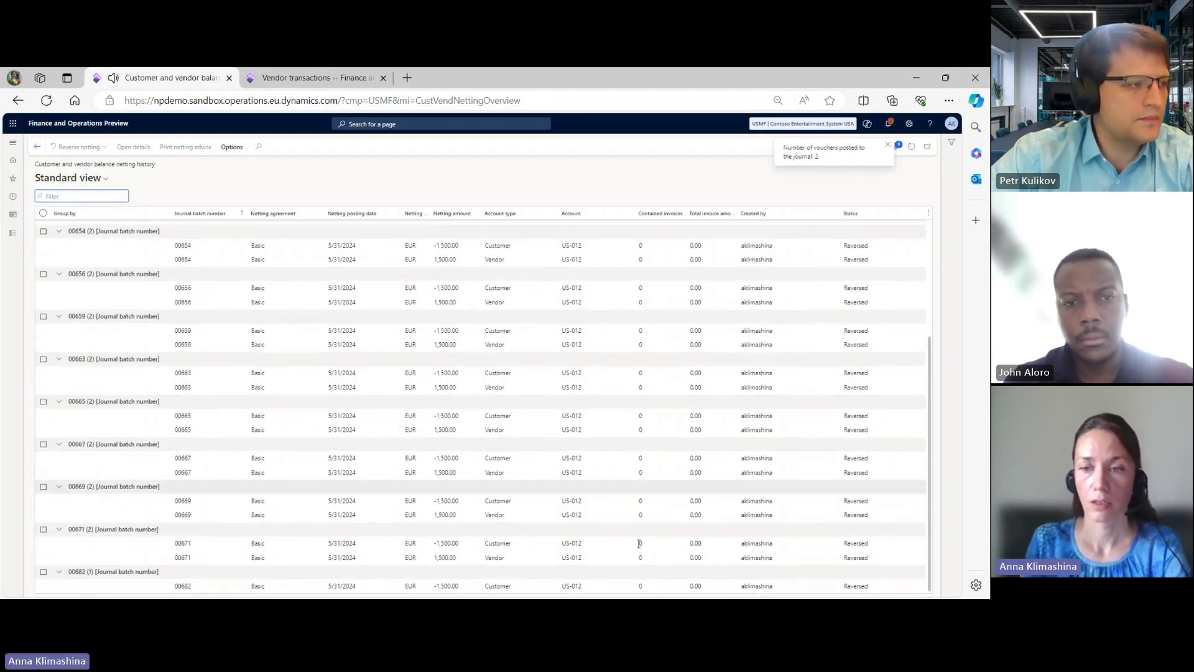
scroll(809, 557, down, 1)
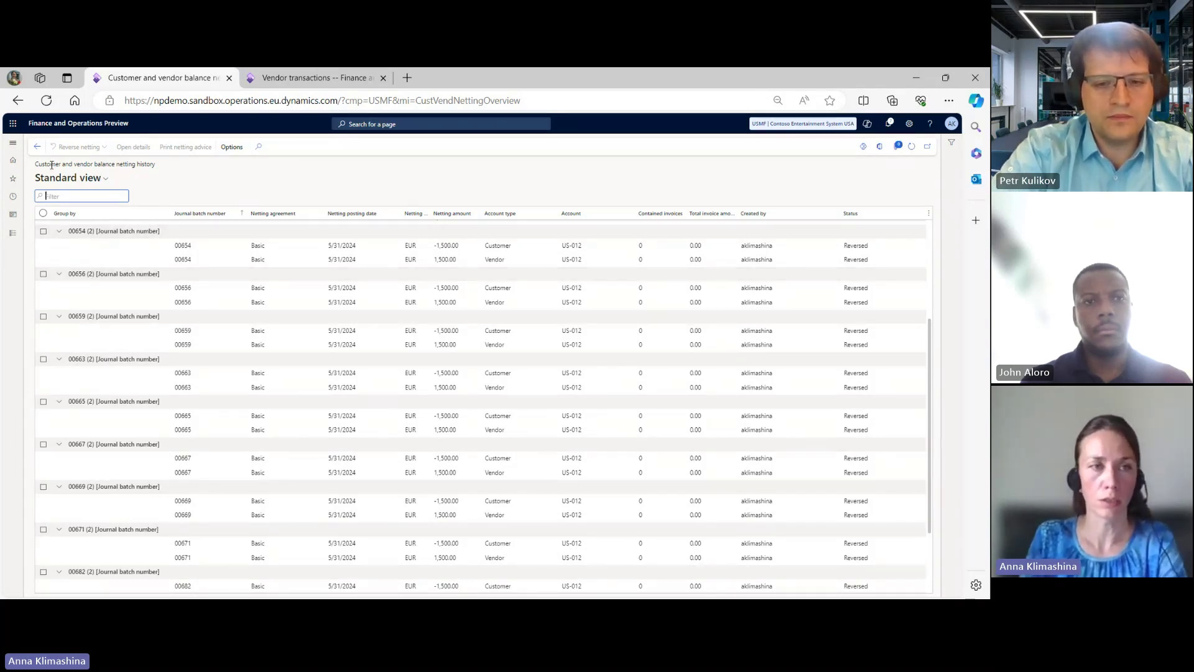
- Open the netting rules and examine the Test rule's netting sequence options and the From largest to smallest rule's agreement and criteria
click(14, 145)
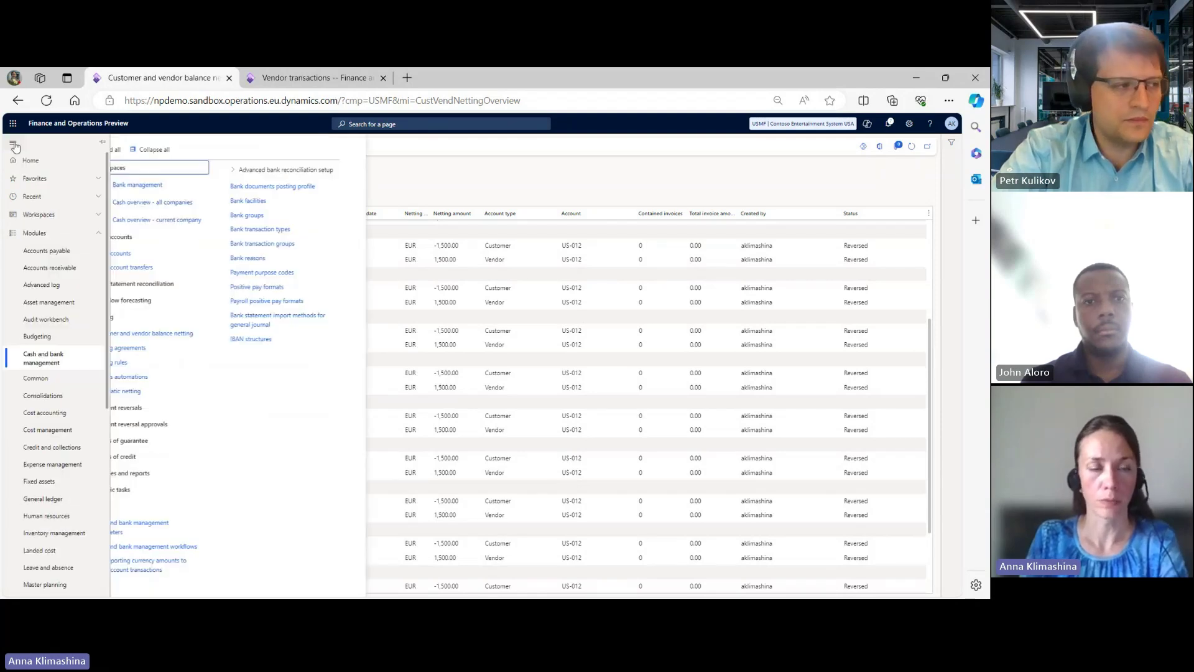
click(143, 366)
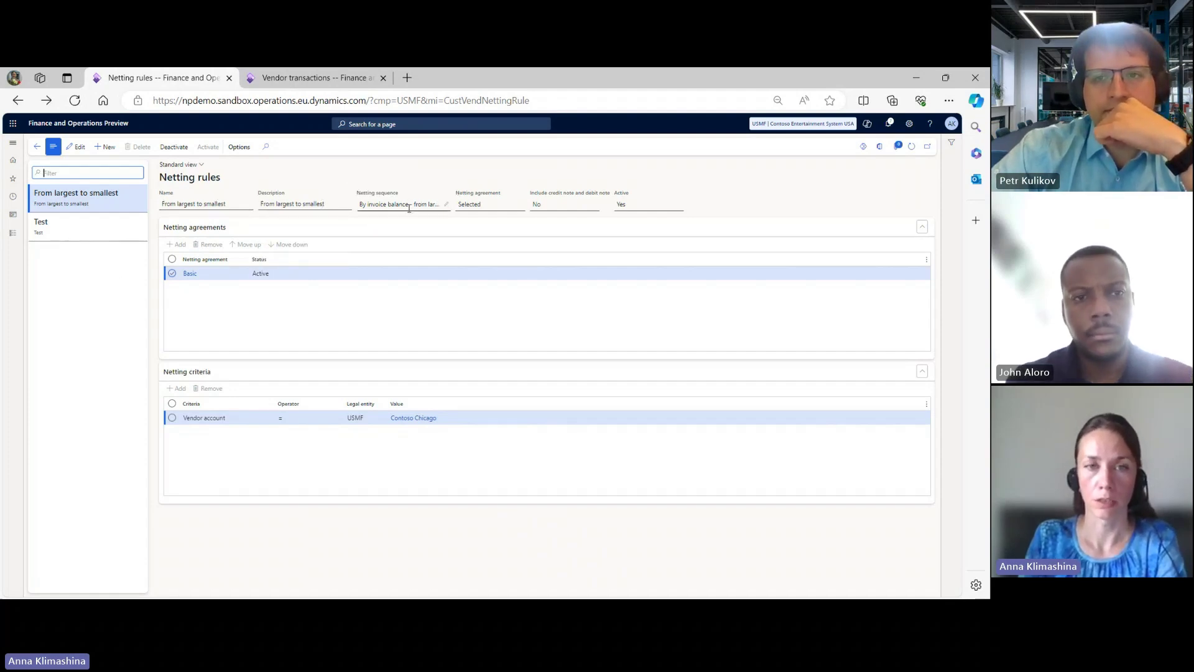
click(103, 233)
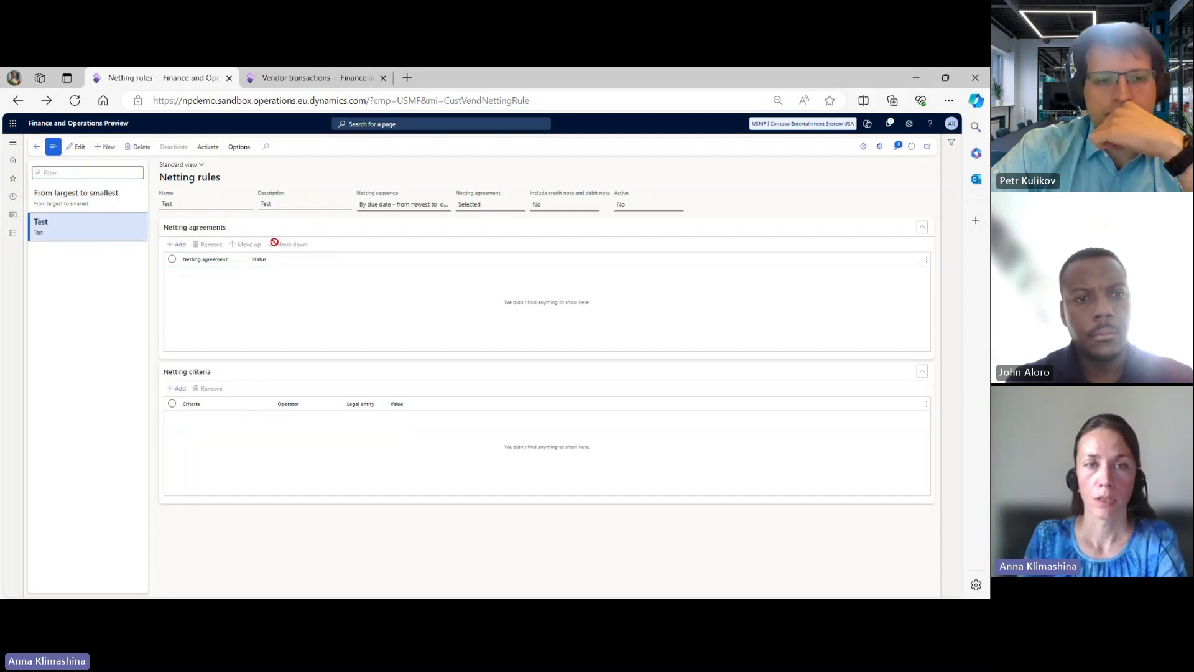
click(447, 207)
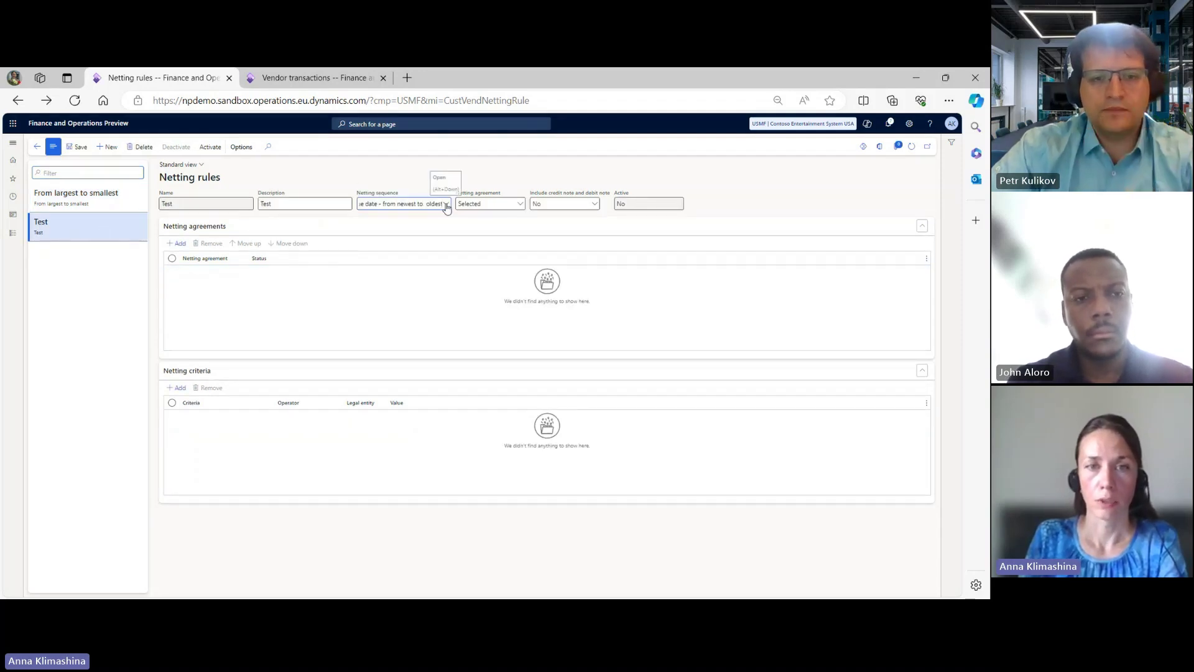
click(447, 207)
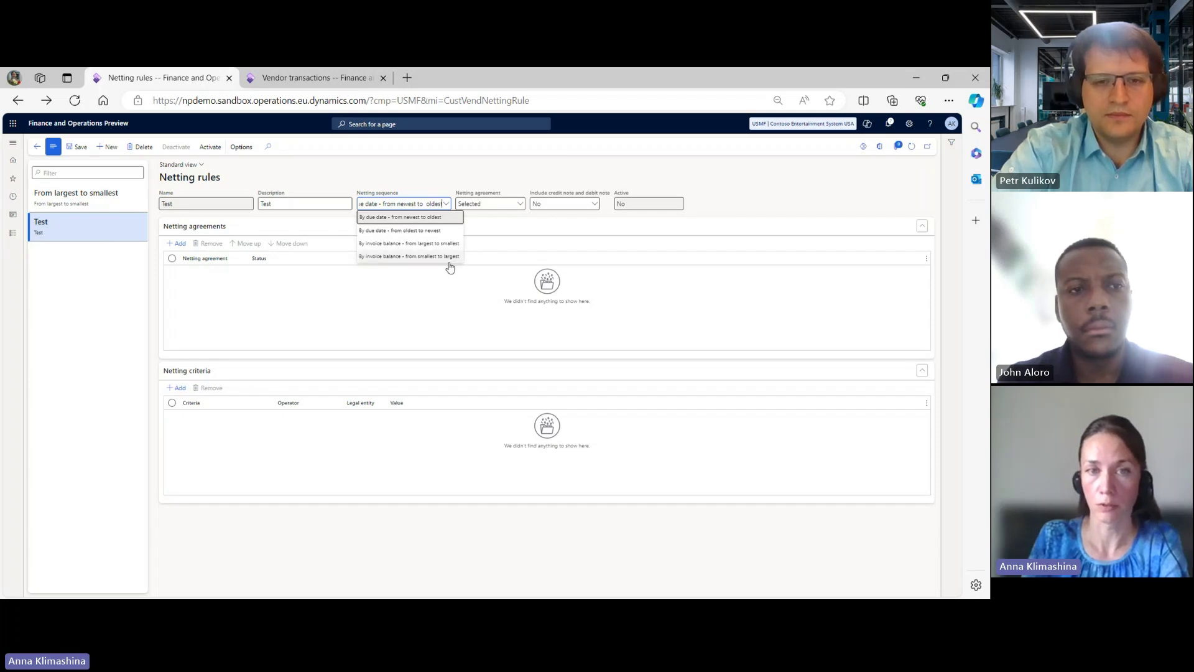
click(76, 196)
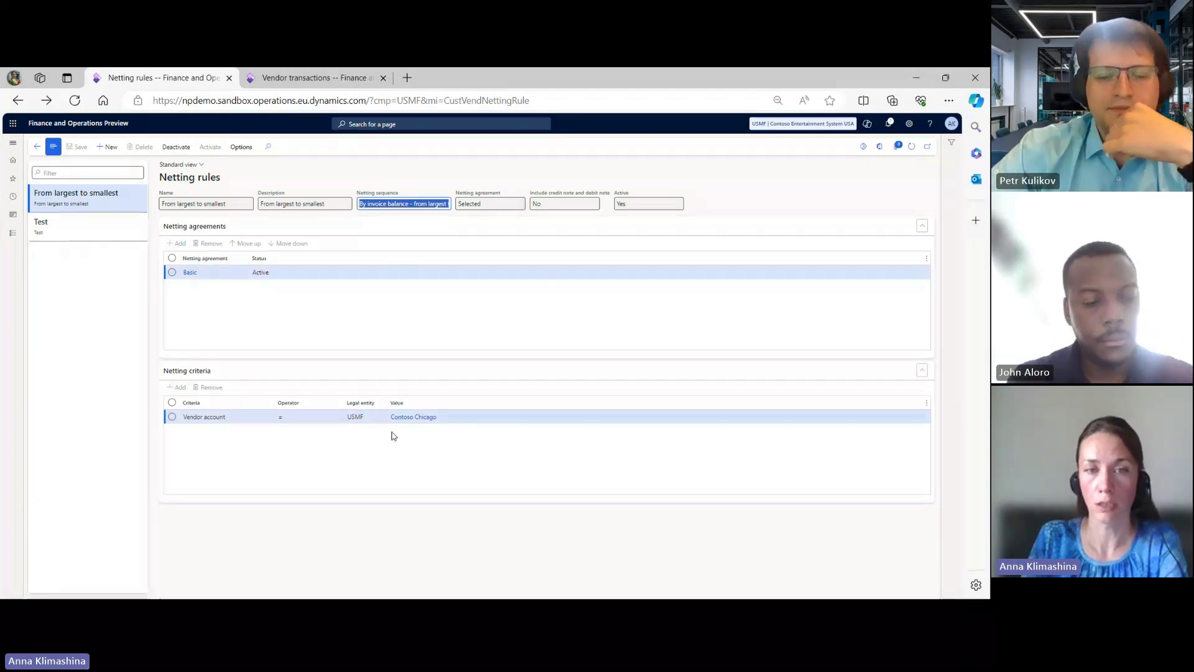
click(424, 419)
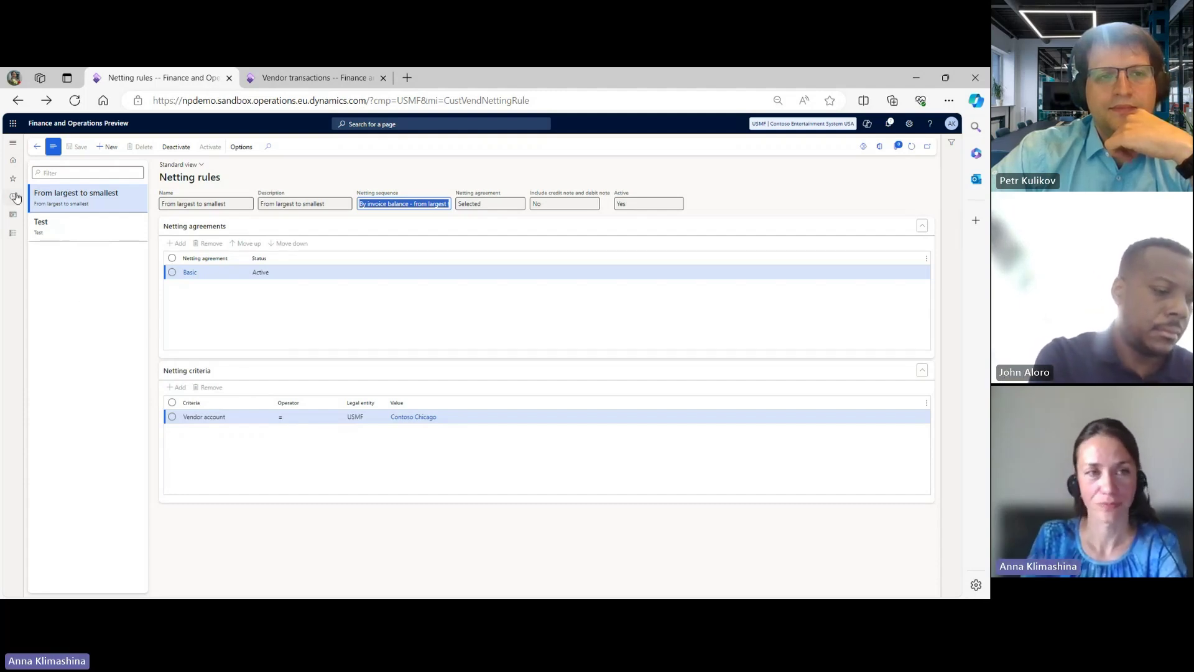
- Open customer and vendor balance netting and select the Basic agreement's EUR line
click(12, 143)
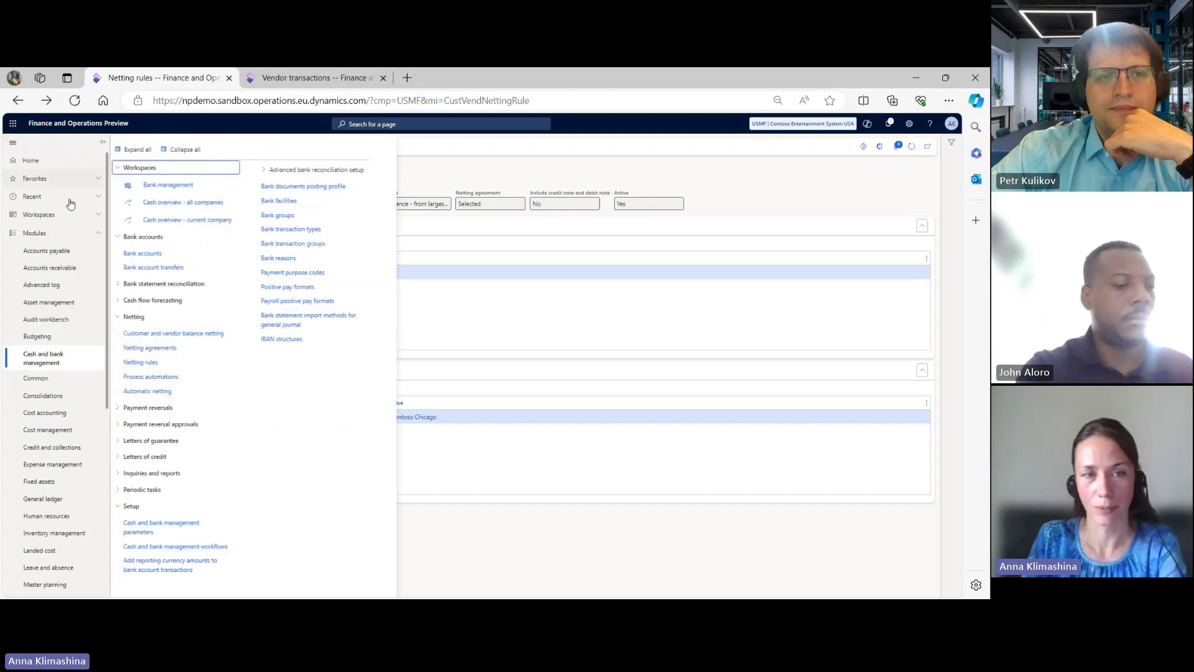
click(165, 334)
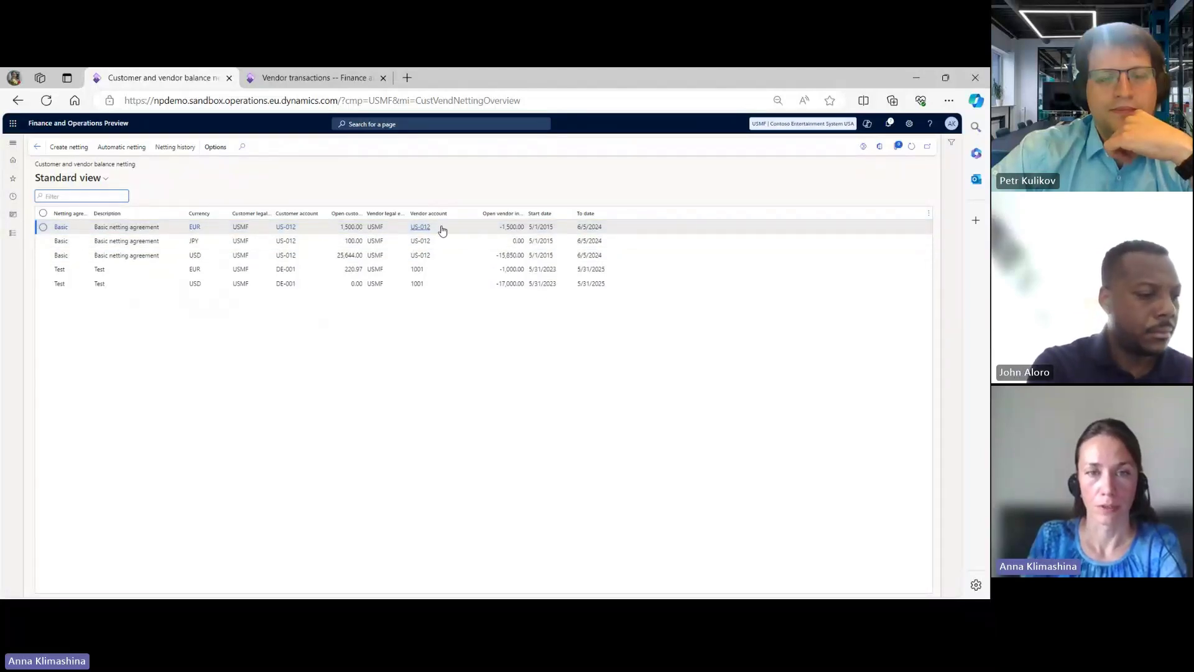
mouse_move(439, 228)
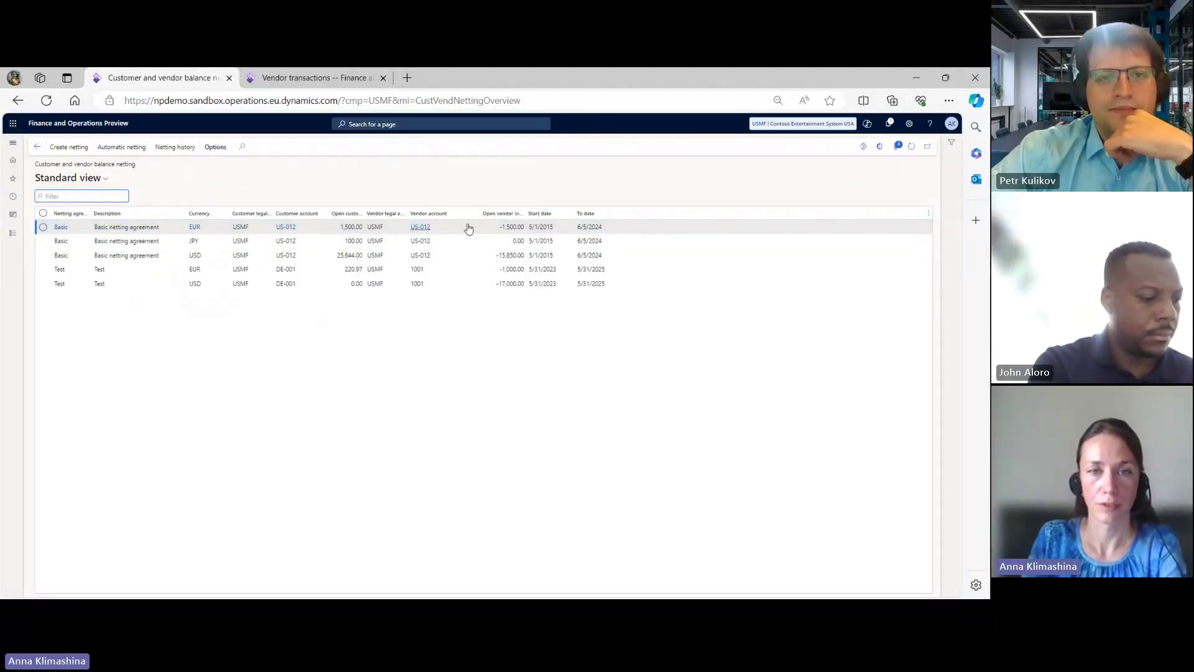
click(468, 228)
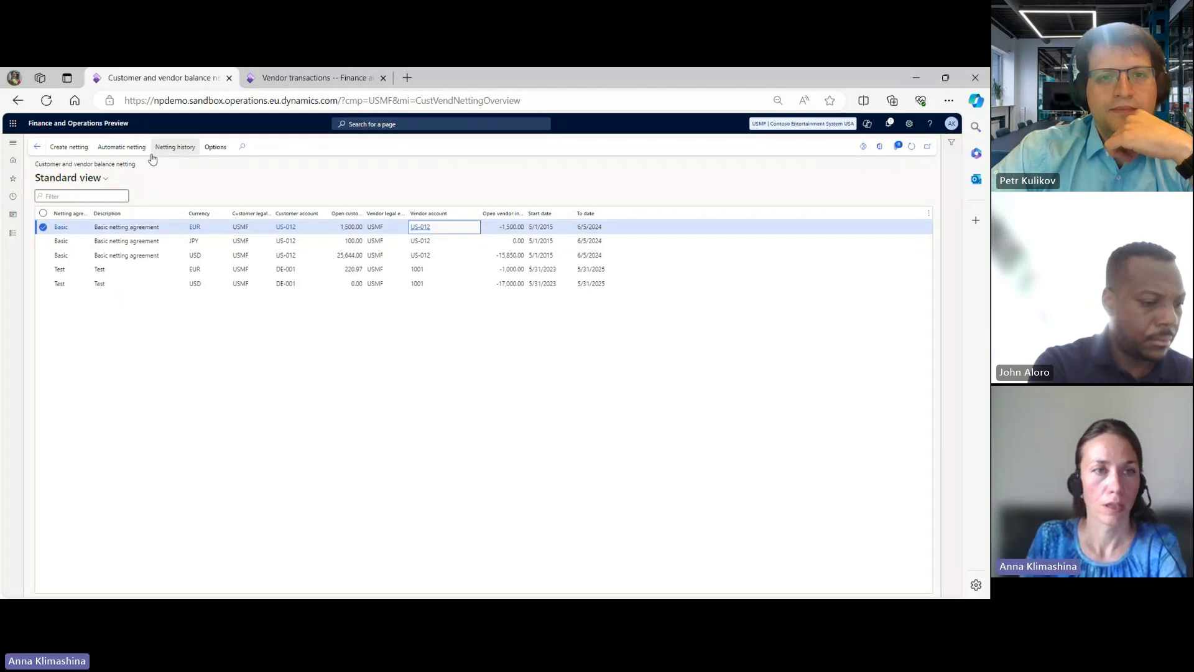
- Run automatic netting with the From largest to smallest rule, no invoice due date and preview before posting turned on
click(124, 150)
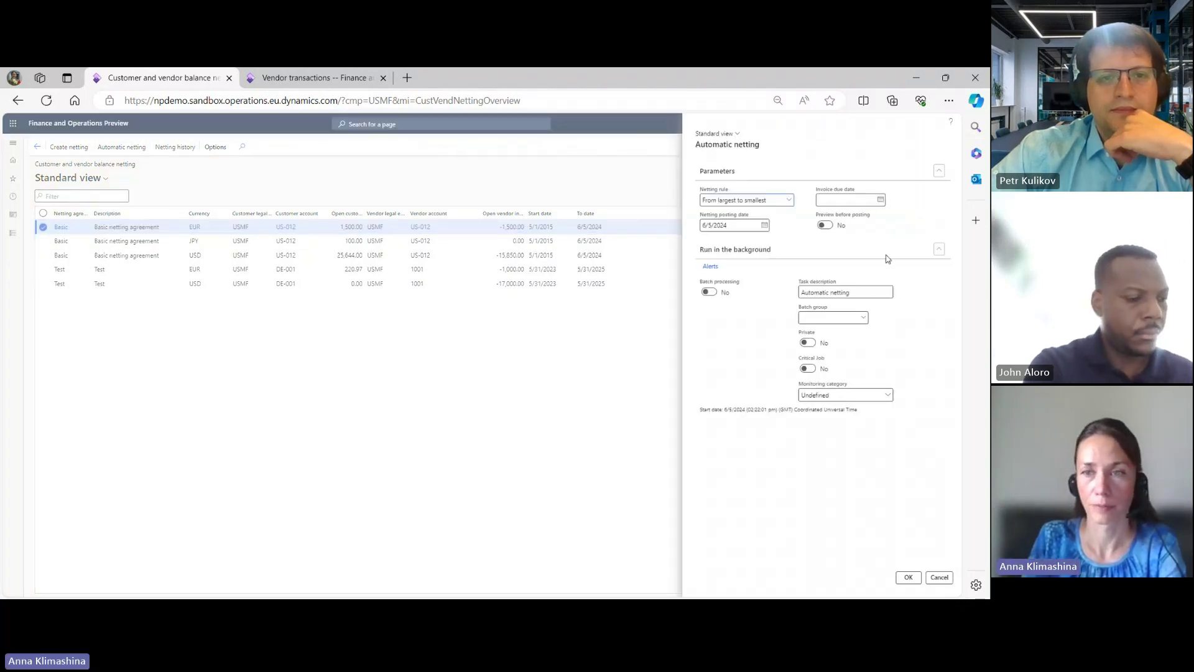
click(789, 200)
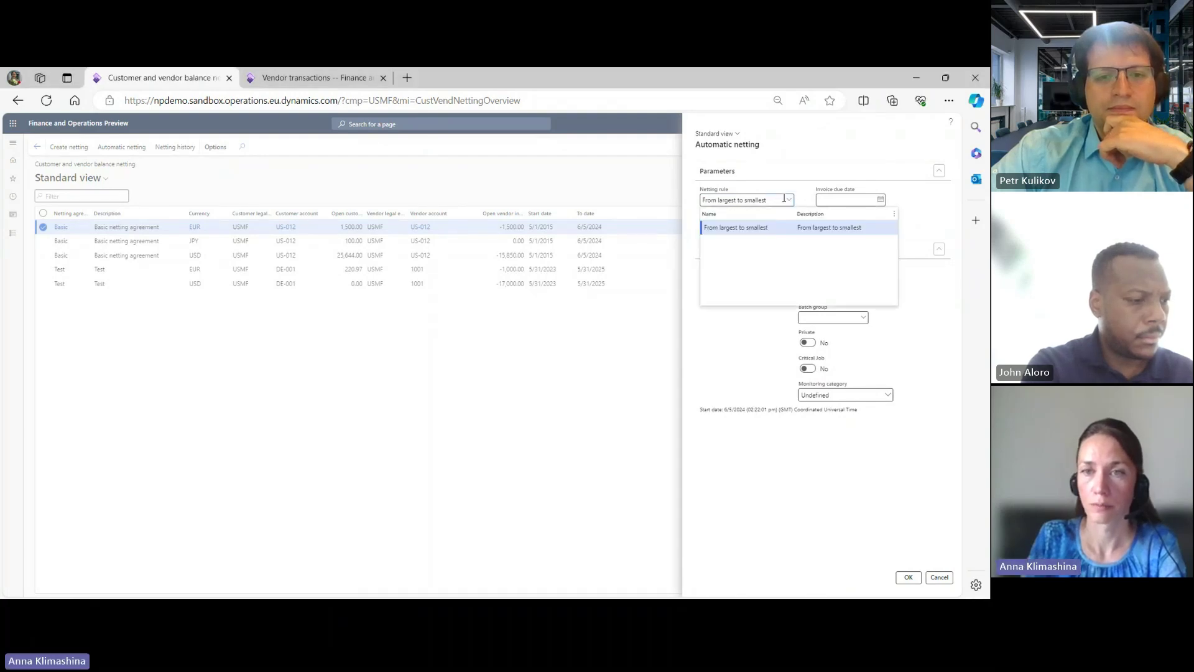
click(724, 227)
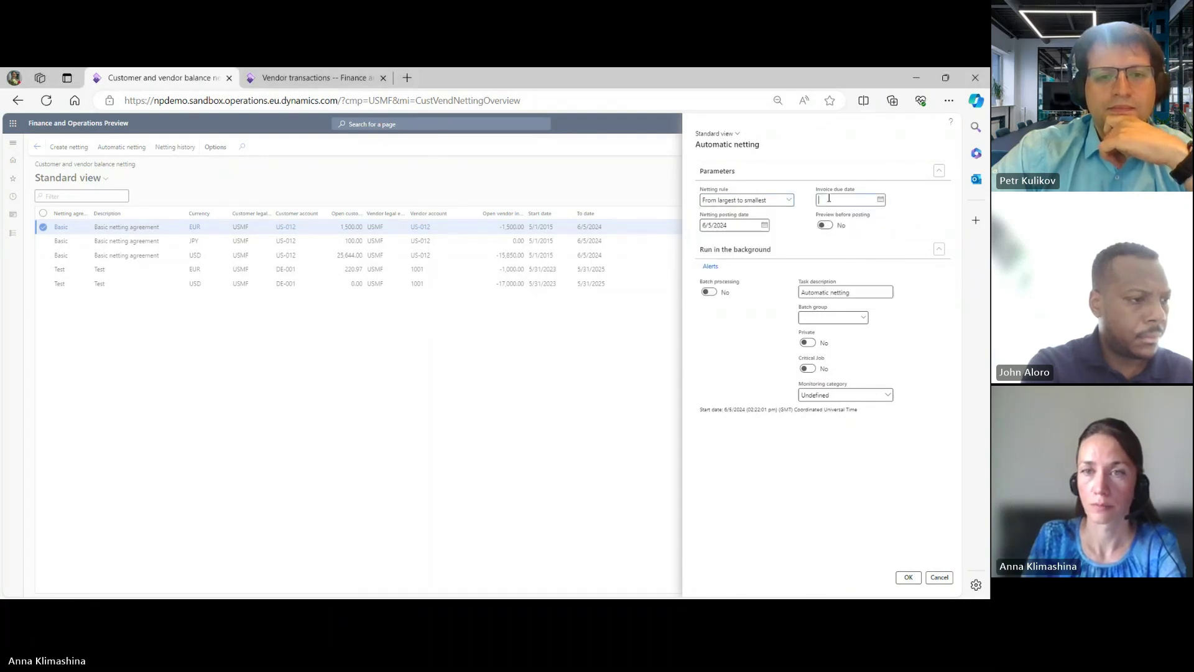
click(764, 226)
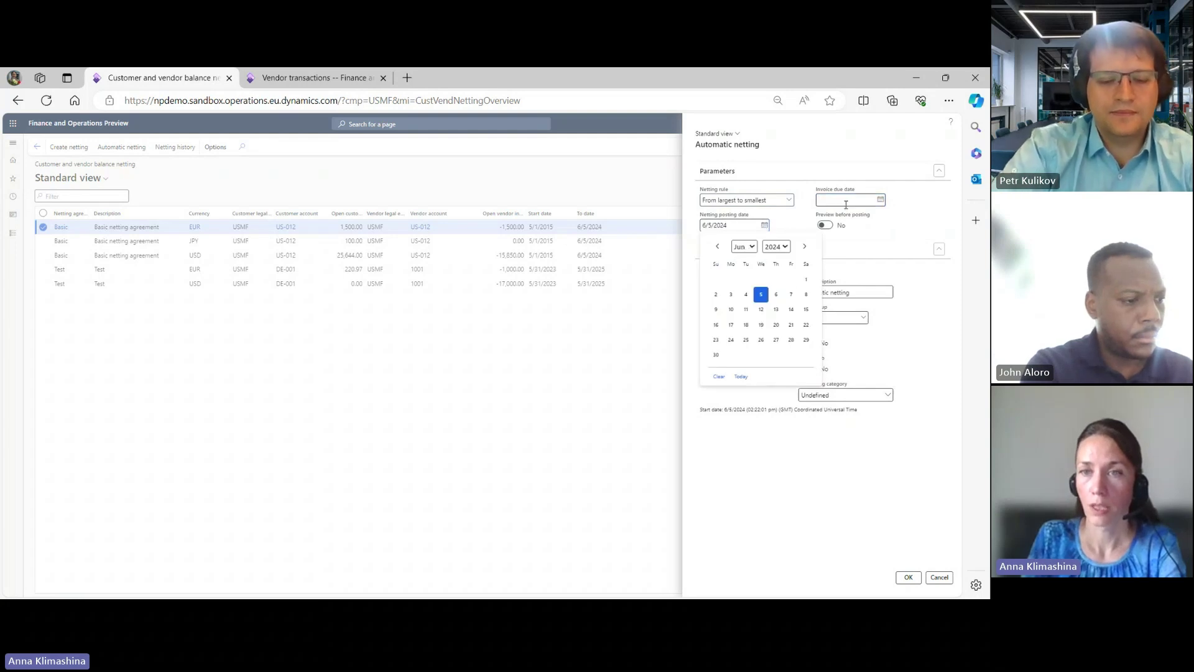
click(866, 199)
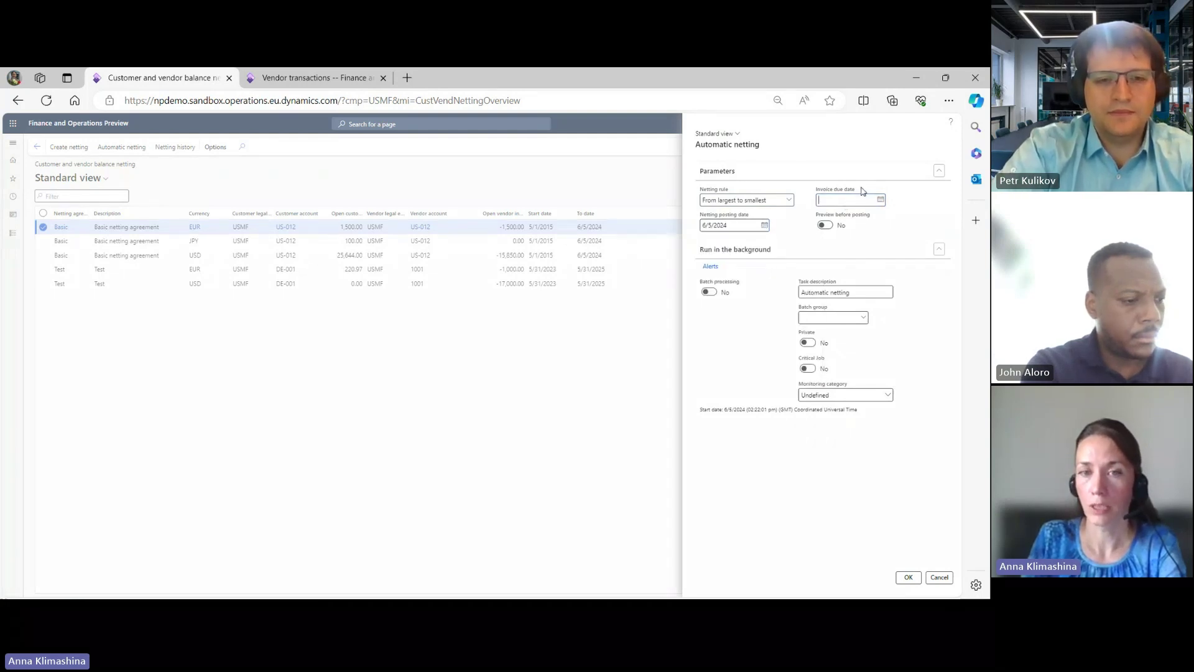
click(832, 227)
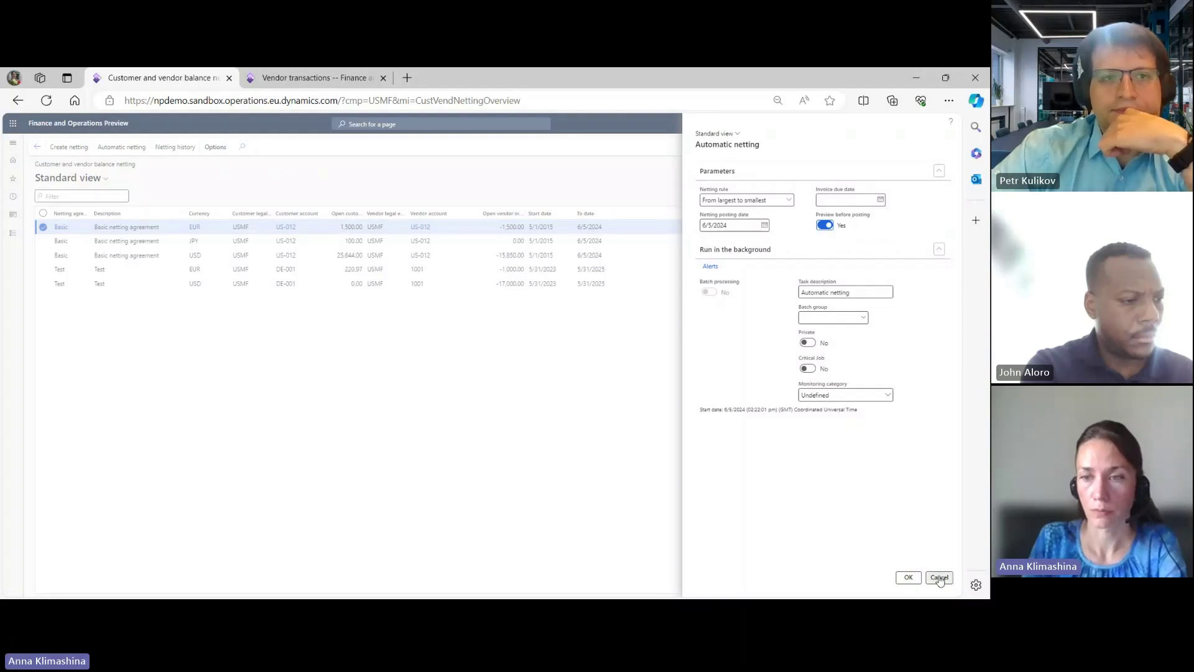
click(909, 576)
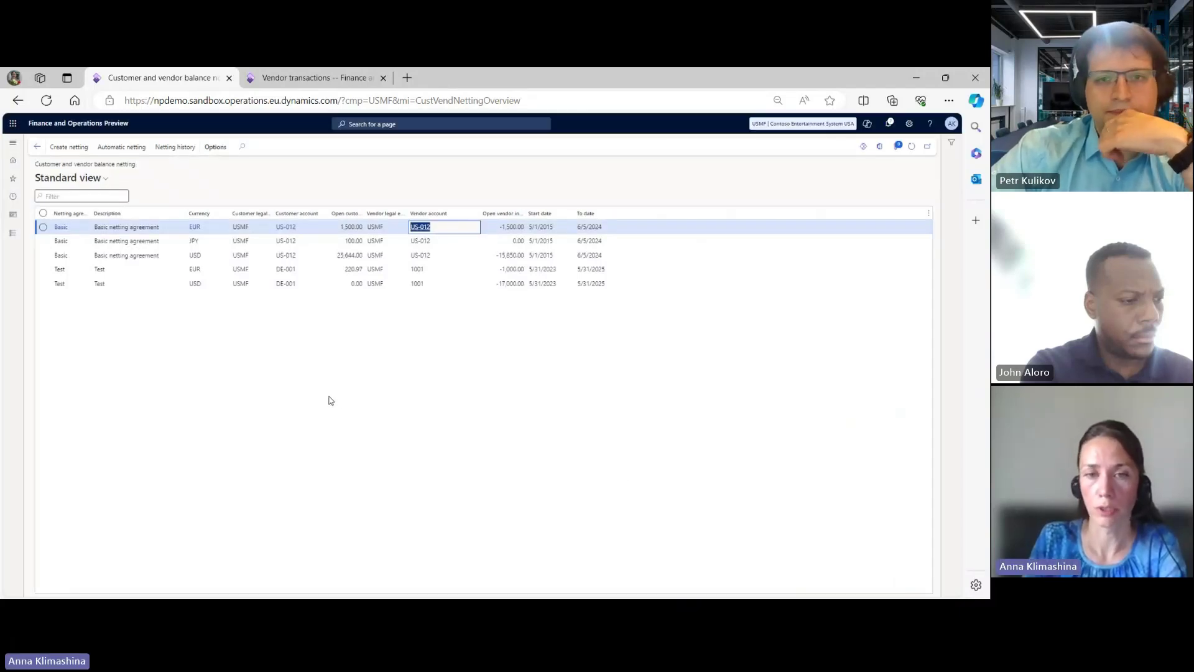
- Open the netting process automations, view the setup of a new Automatic netting series for company USMF and cancel it
click(13, 142)
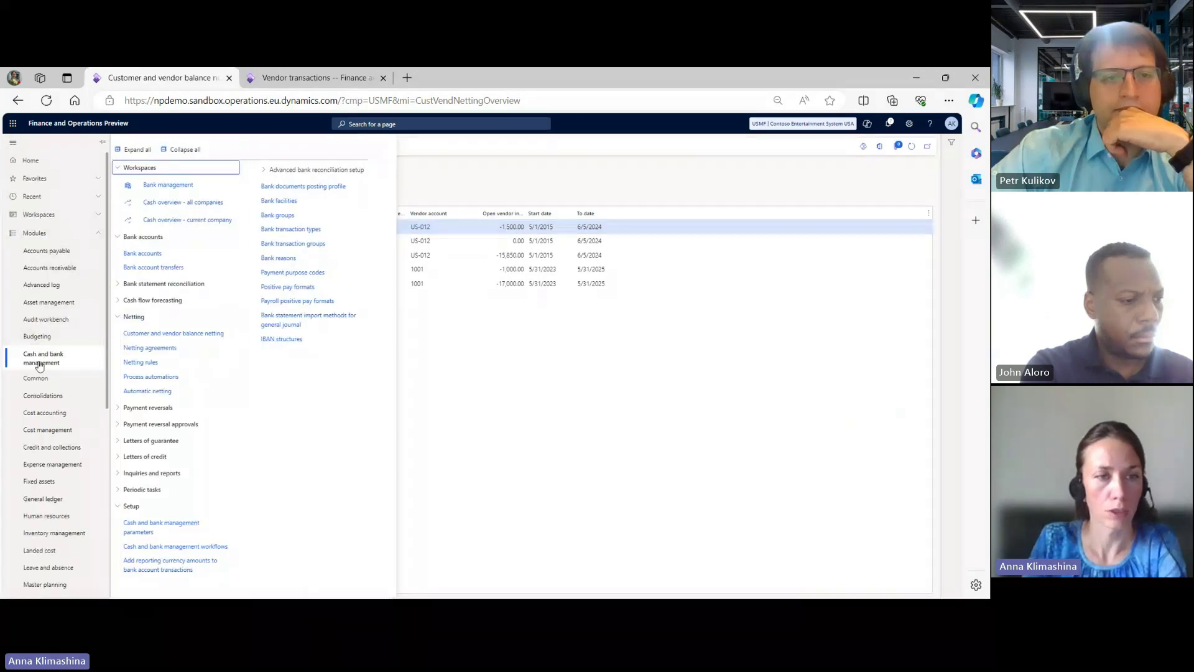
click(149, 376)
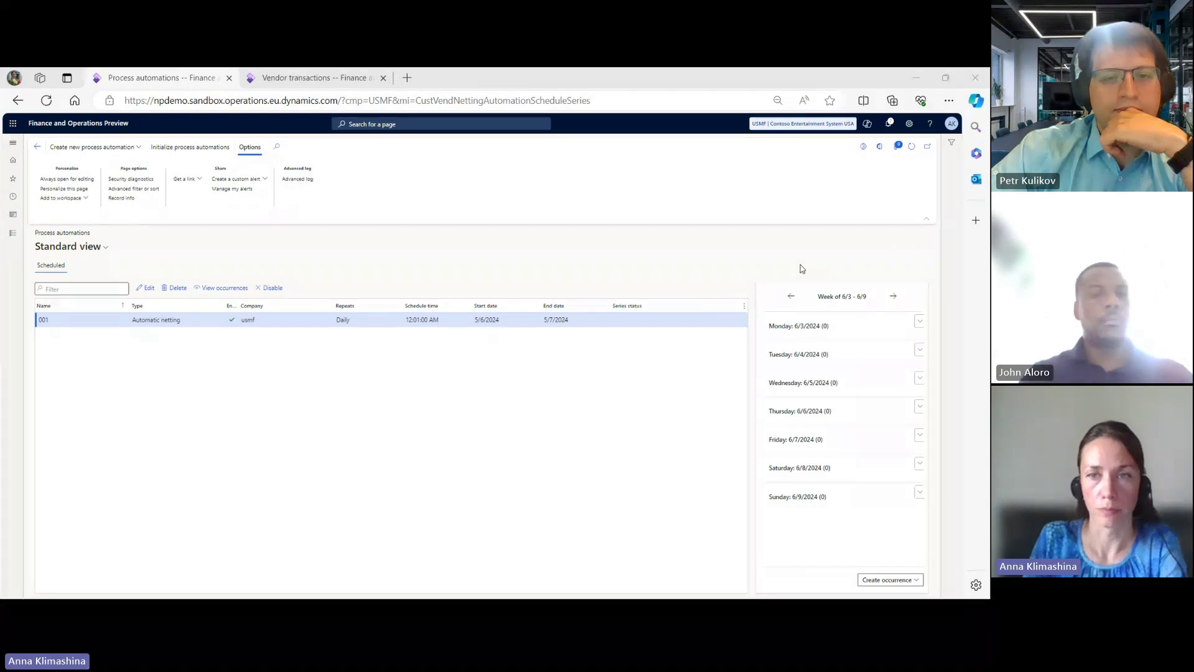
click(93, 148)
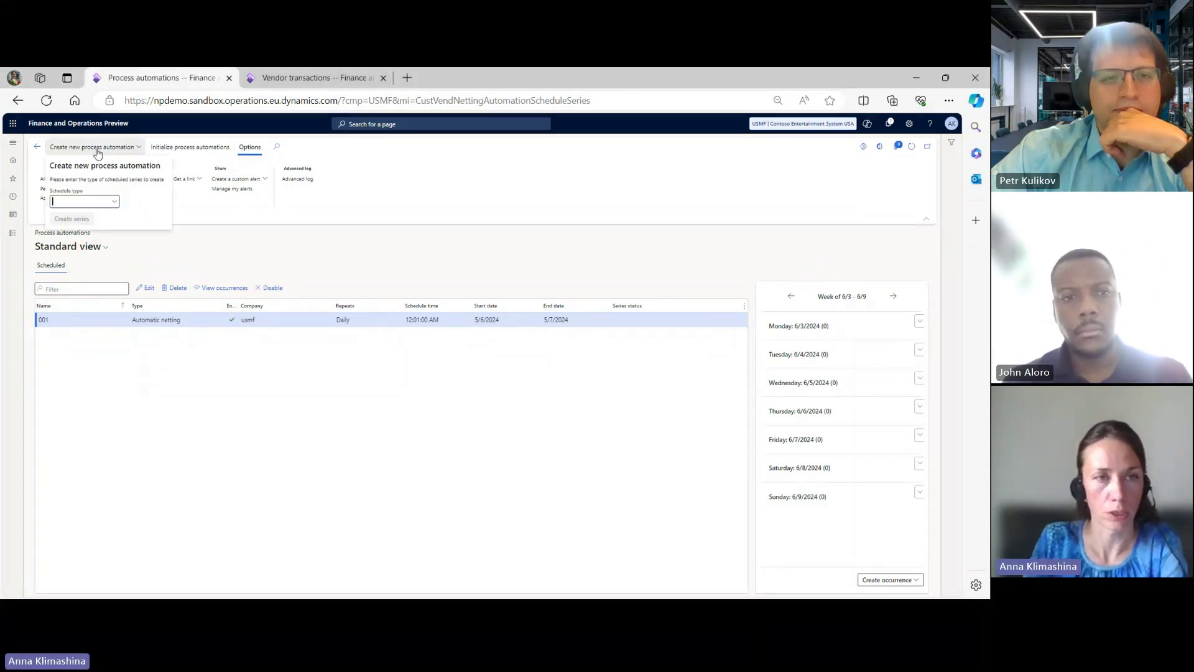
click(114, 203)
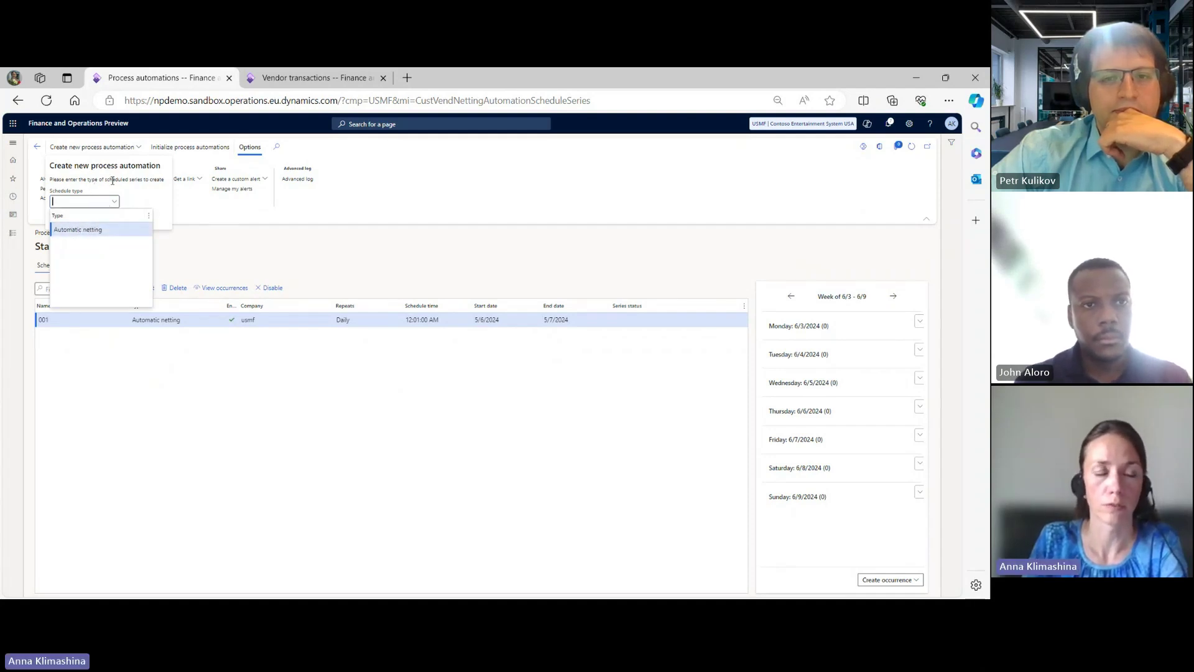
click(87, 229)
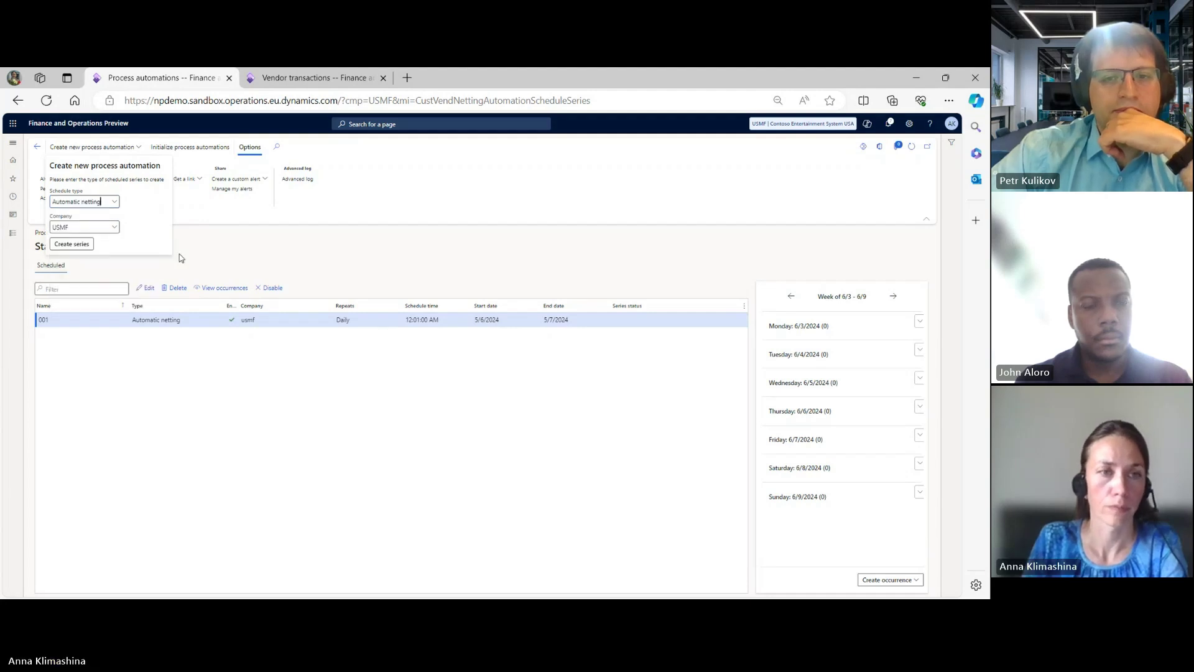
click(71, 245)
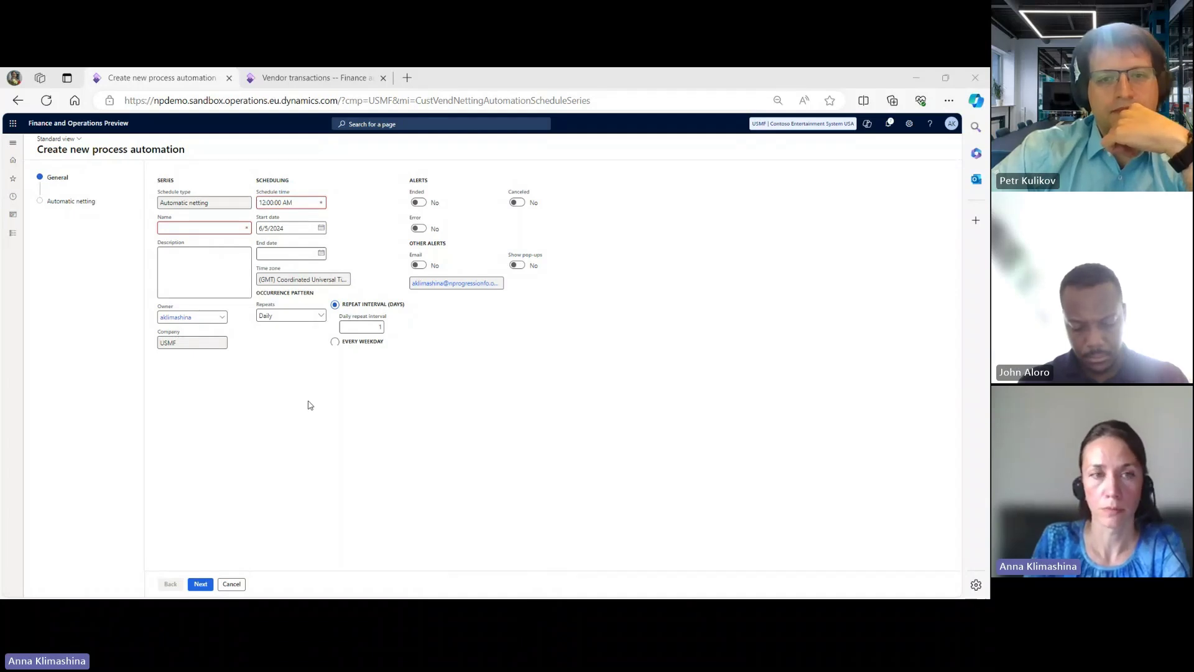
click(228, 587)
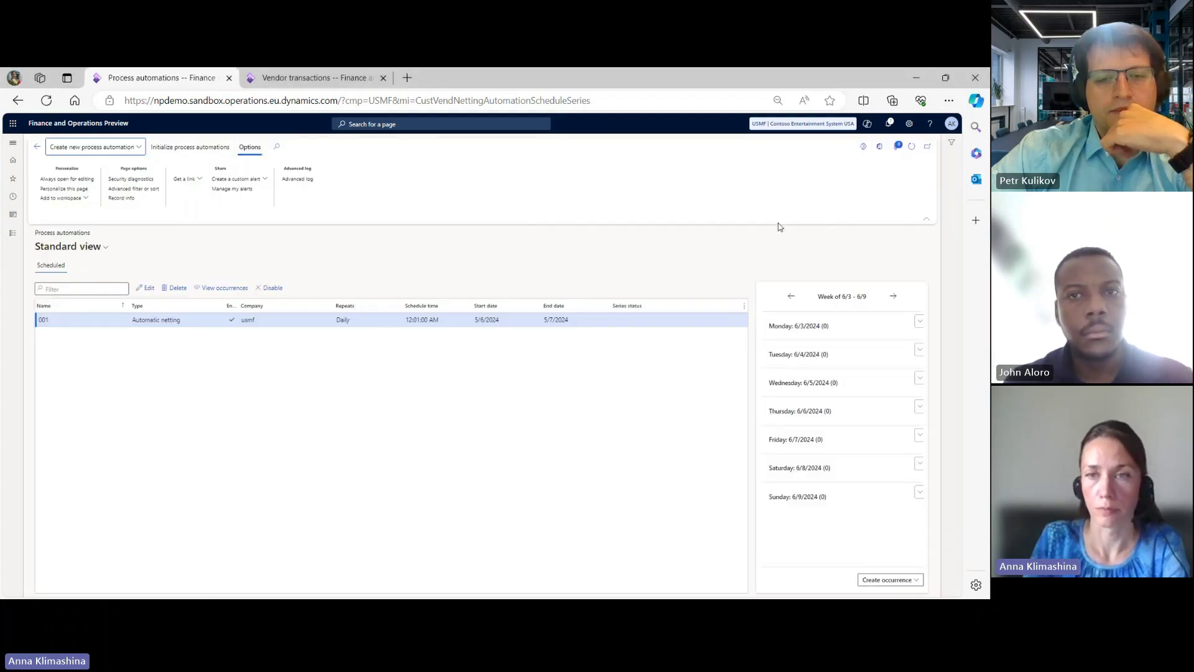
- View the automatic netting occurrences scheduled for the week of 5/6 - 5/12
click(790, 297)
click(790, 297)
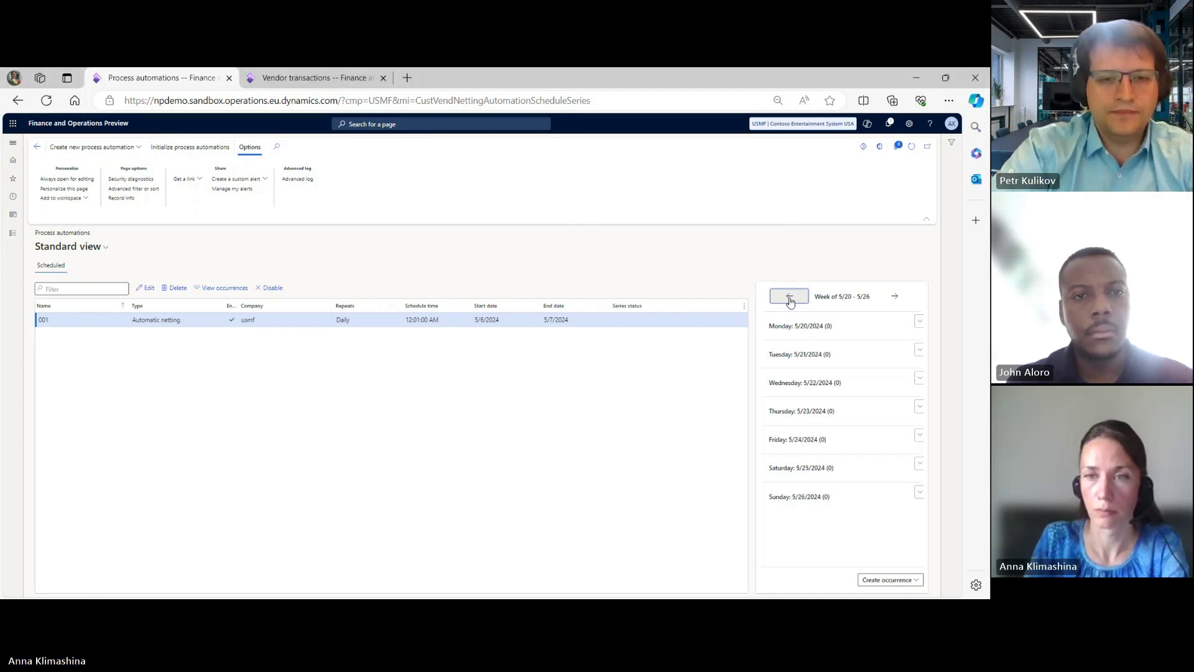
click(790, 299)
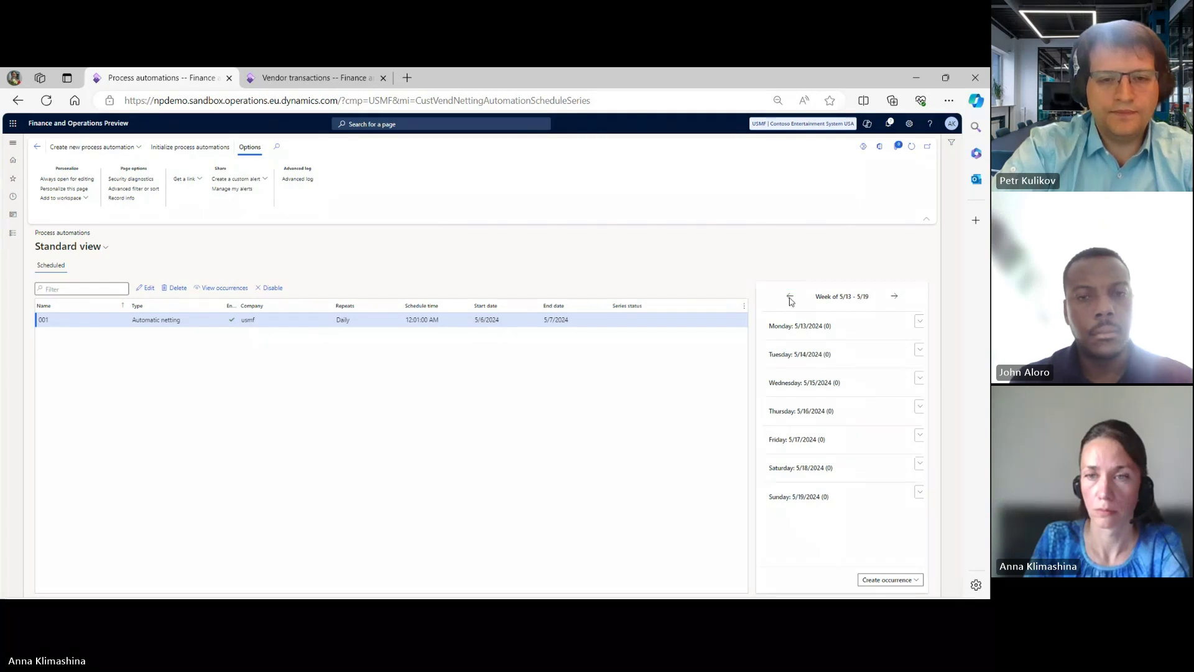
click(790, 297)
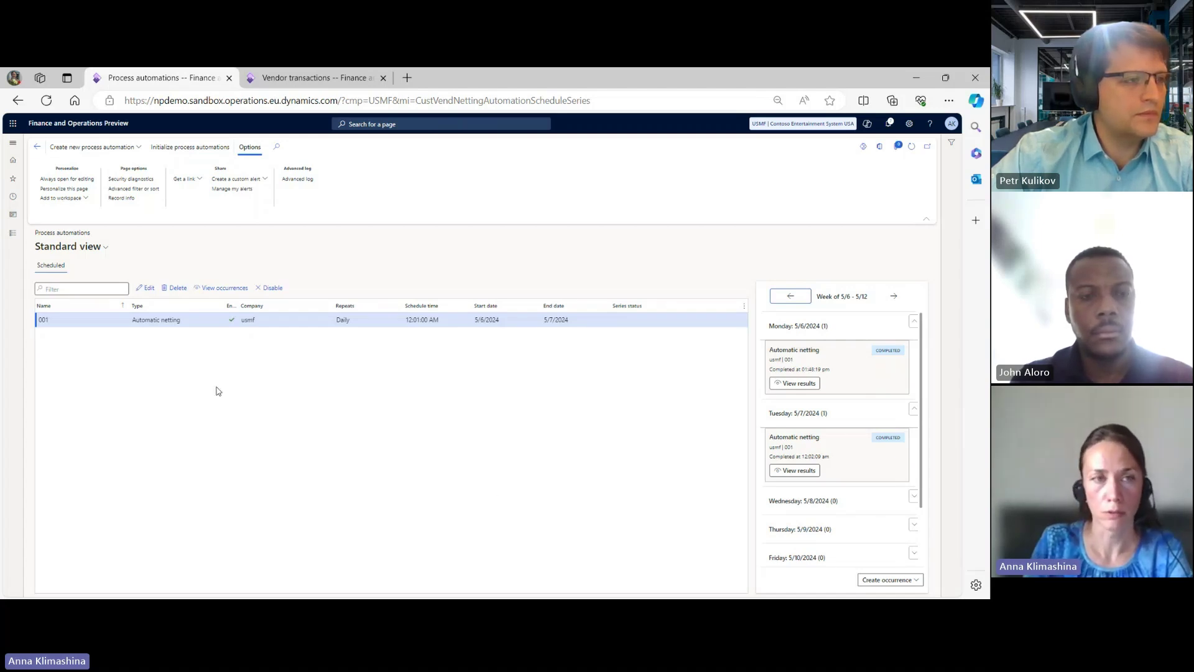
- Open the general ledger trial balance, calculate balances by main account for 1/1/2024 to 12/31/2024 and select the Bridging account
click(13, 147)
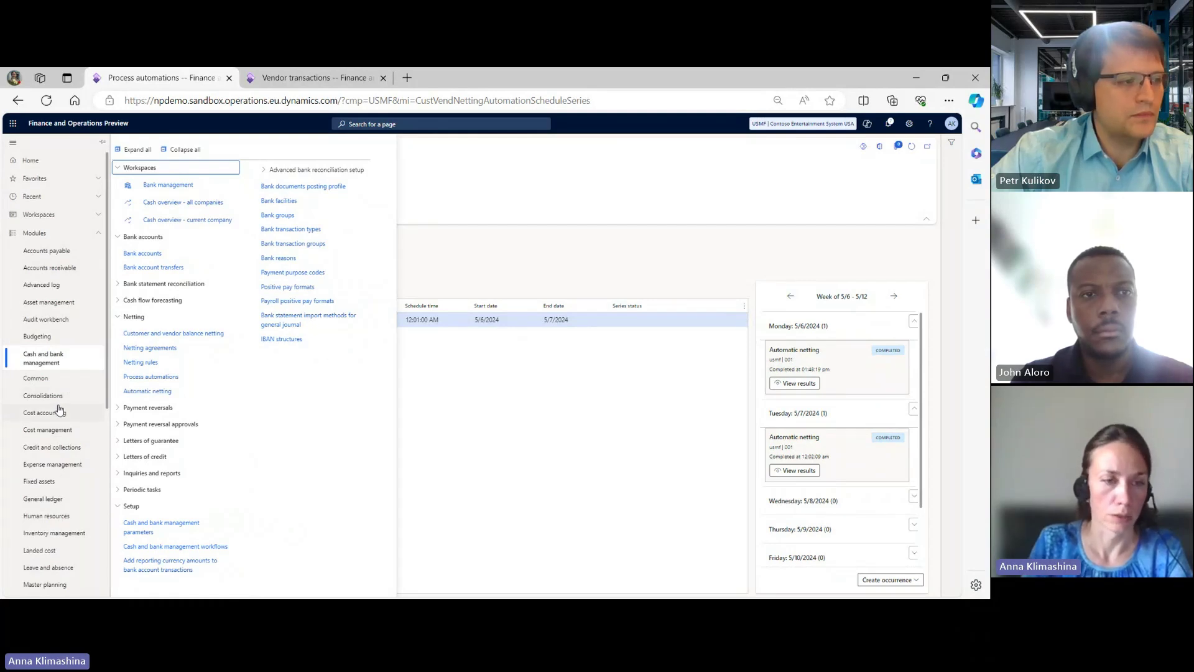
click(50, 501)
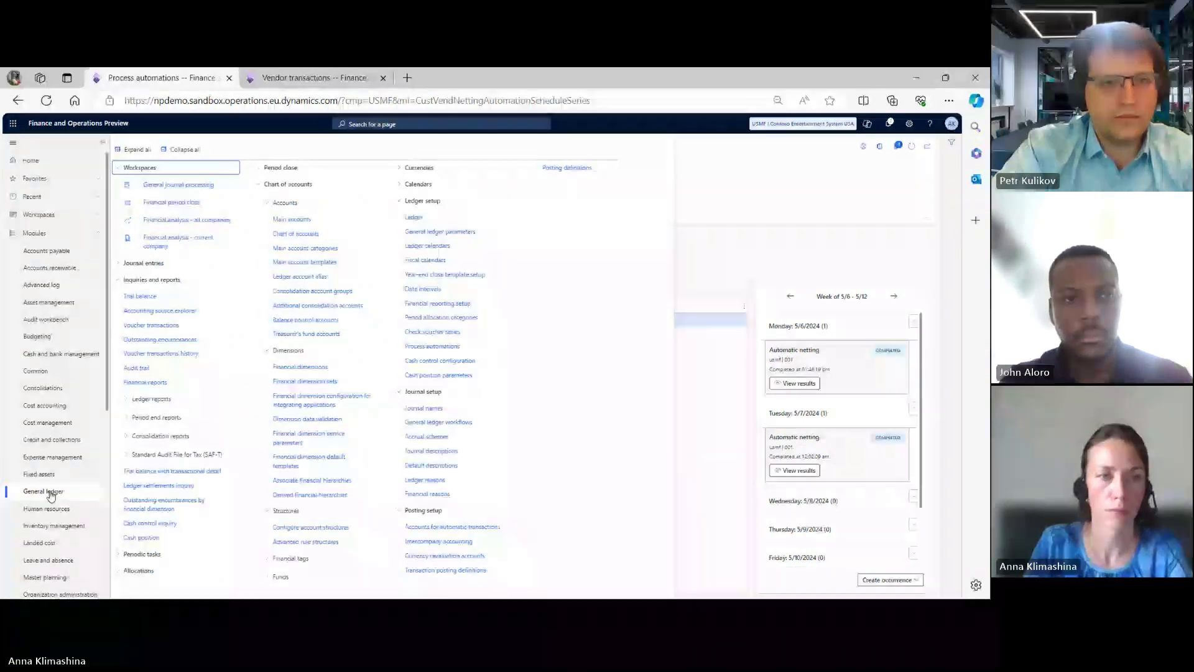
click(132, 297)
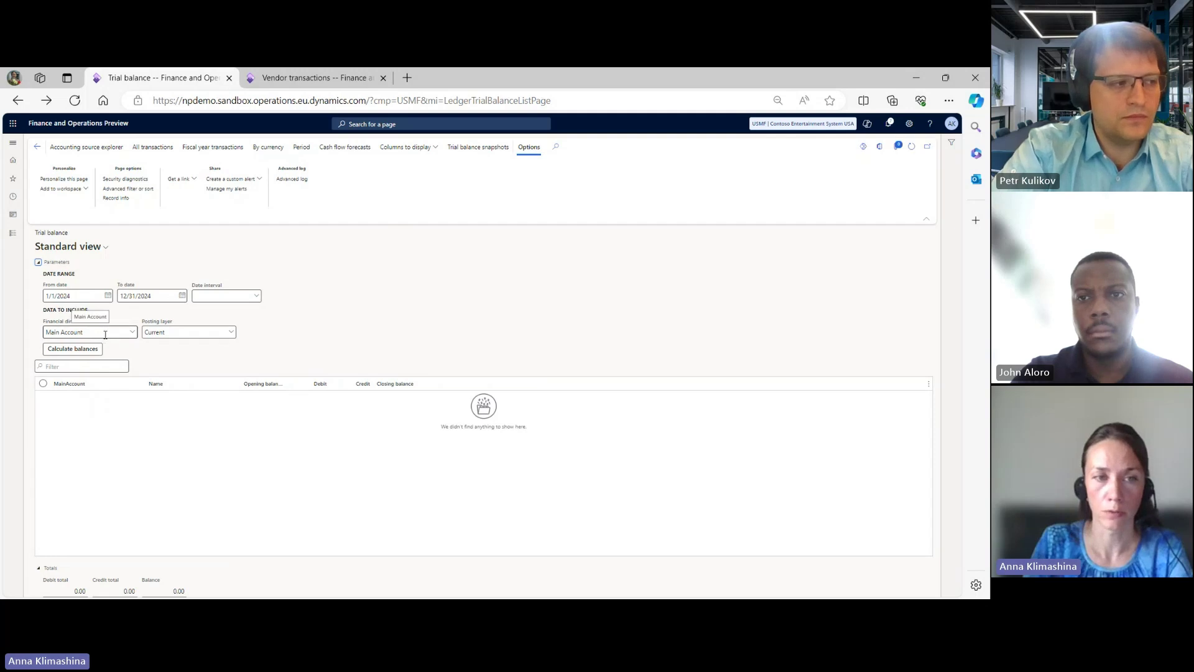
click(71, 350)
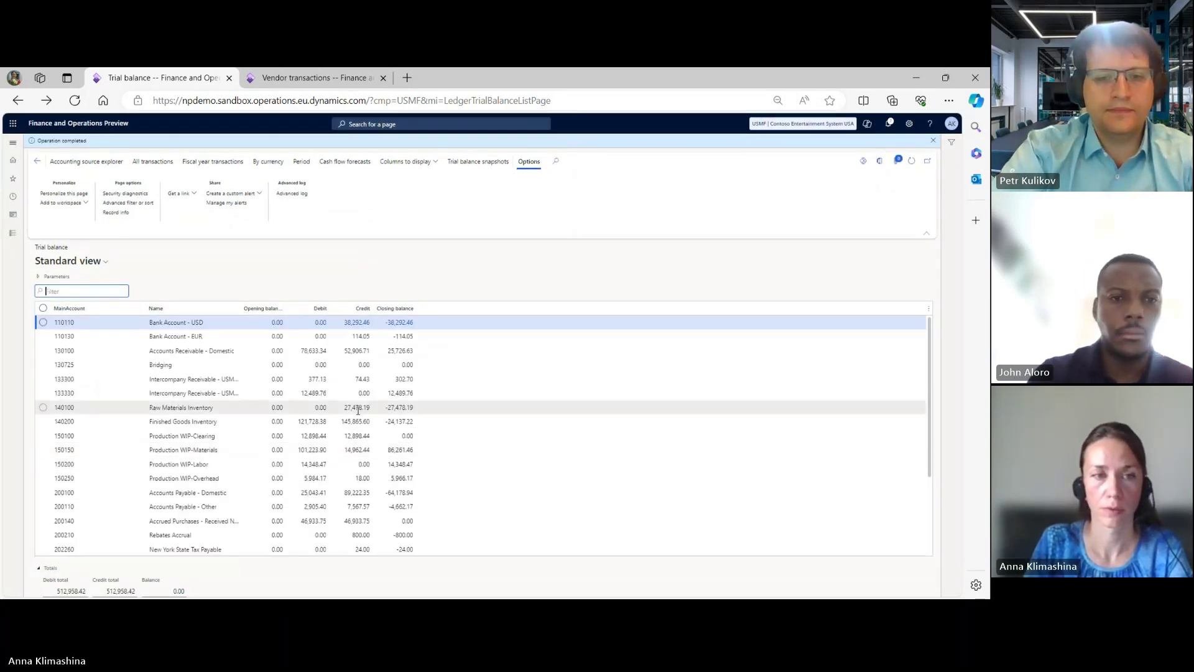
click(174, 363)
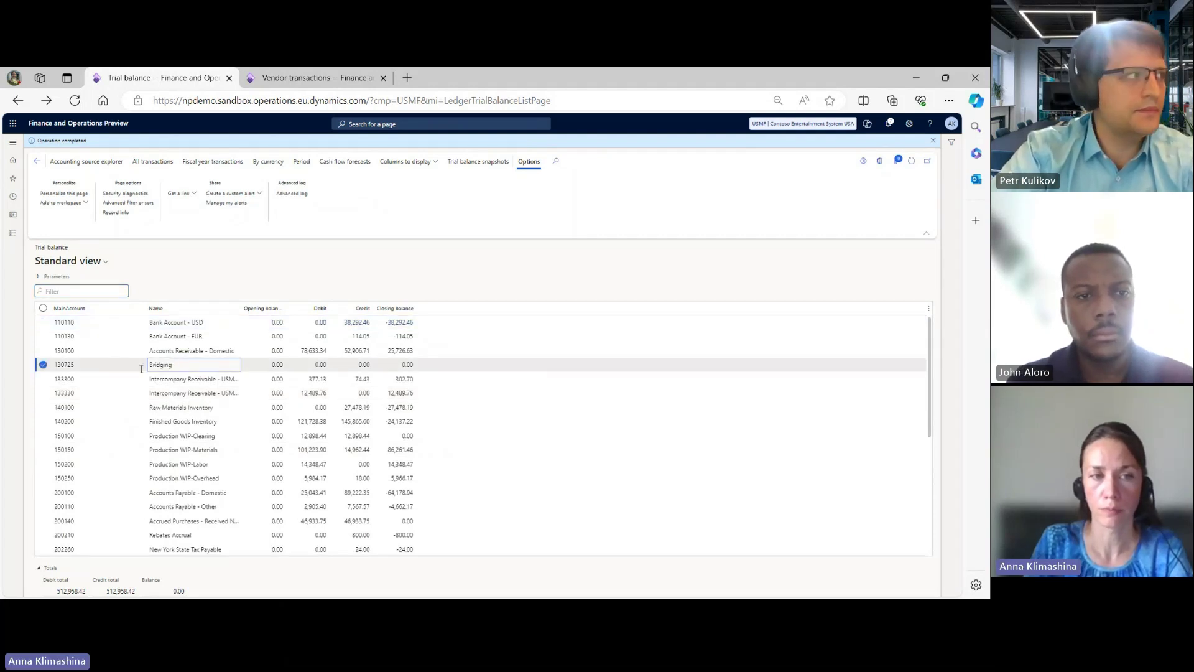